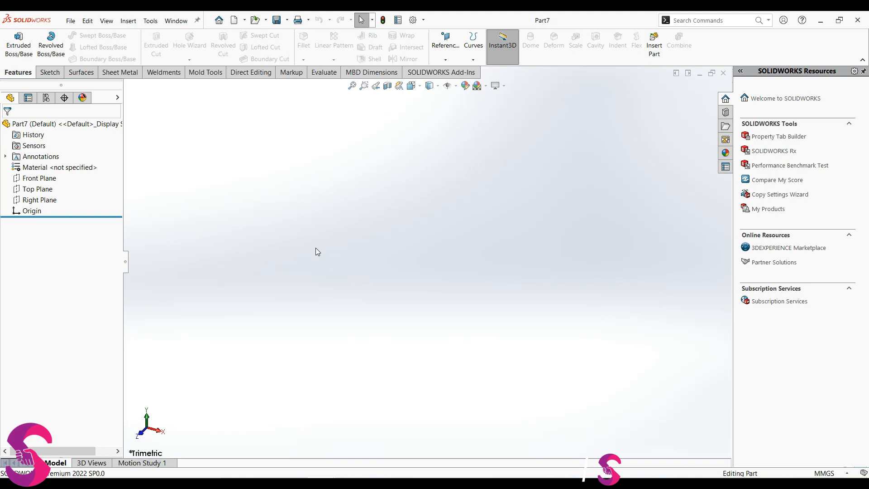
- Start a sketch on the Front Plane and draw a vertical construction line about 25 mm long up from the origin
click(39, 178)
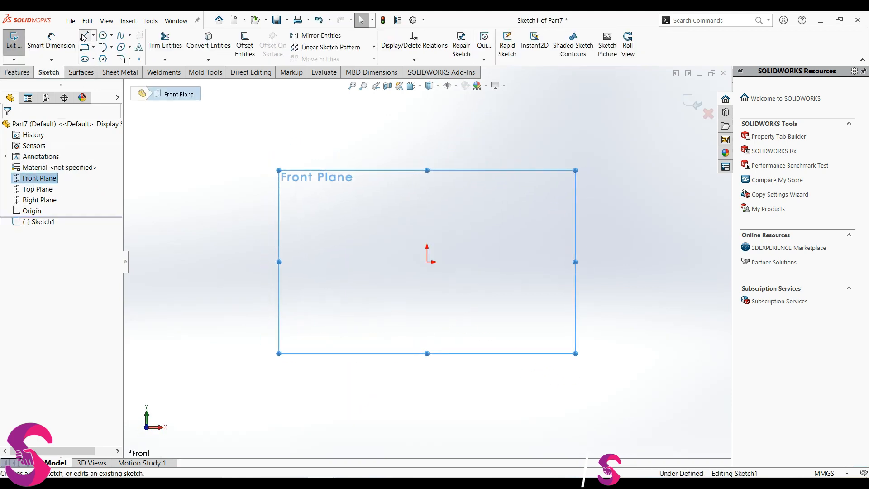
click(84, 35)
drag(426, 262, 426, 220)
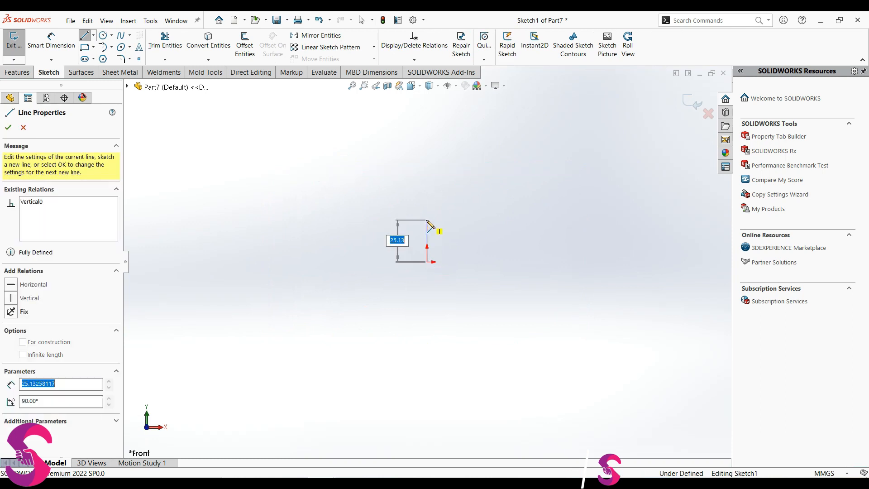
key(Escape)
click(426, 235)
click(445, 225)
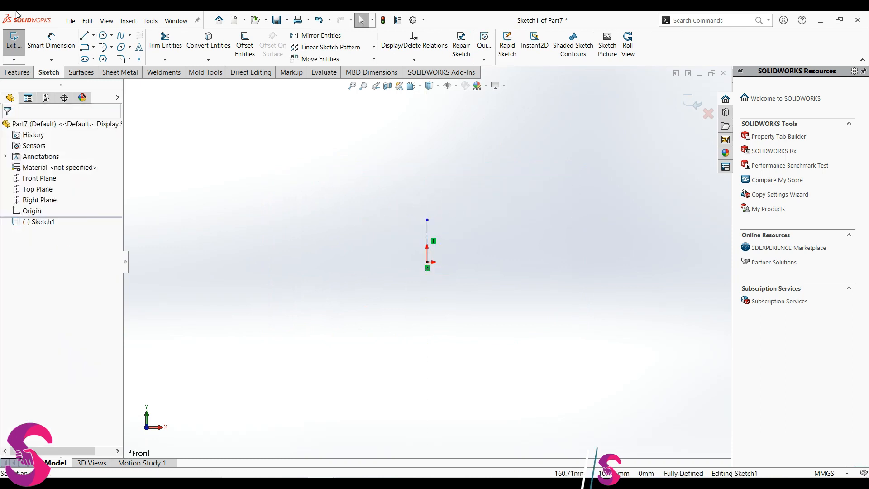
- Sketch a stepped half-profile beside the centreline, outer side about 33 mm high and top edge about 44 mm long, closing the upper step with lines
click(82, 36)
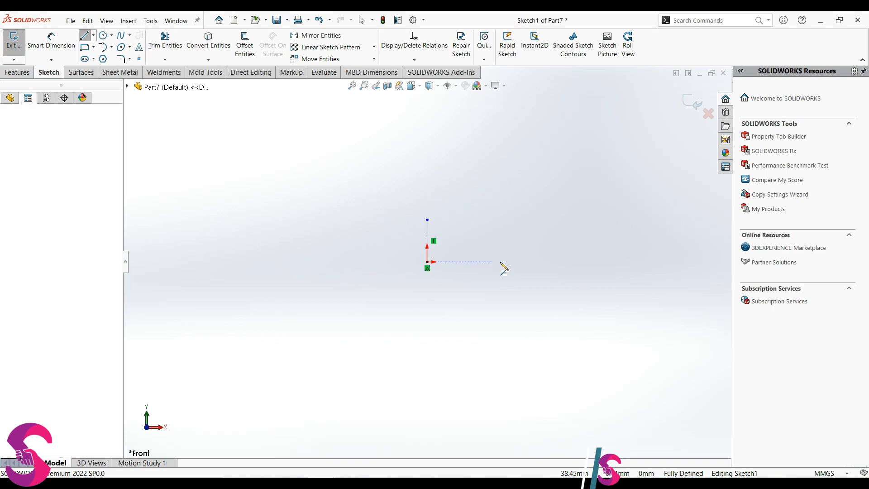
click(521, 261)
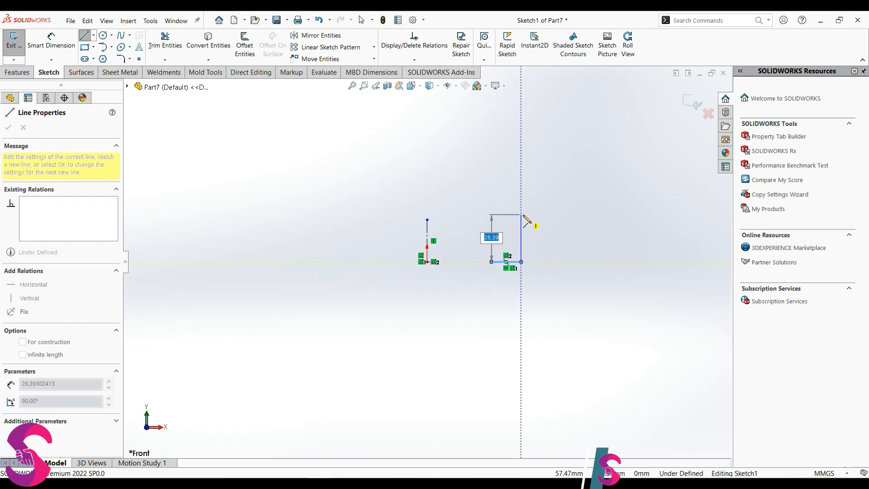
click(521, 207)
click(501, 206)
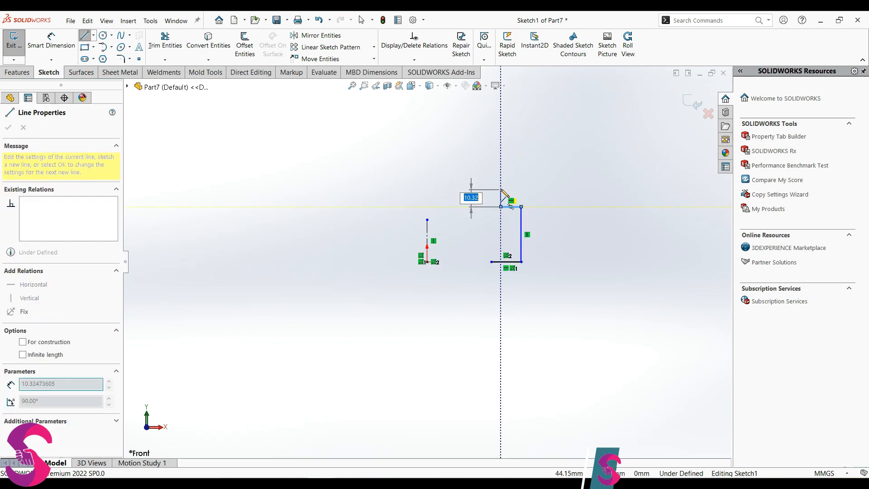
click(501, 179)
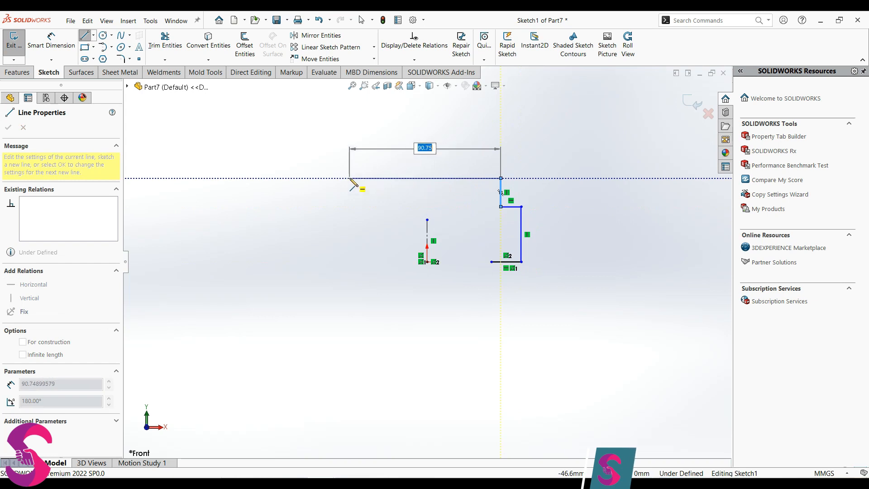
click(426, 179)
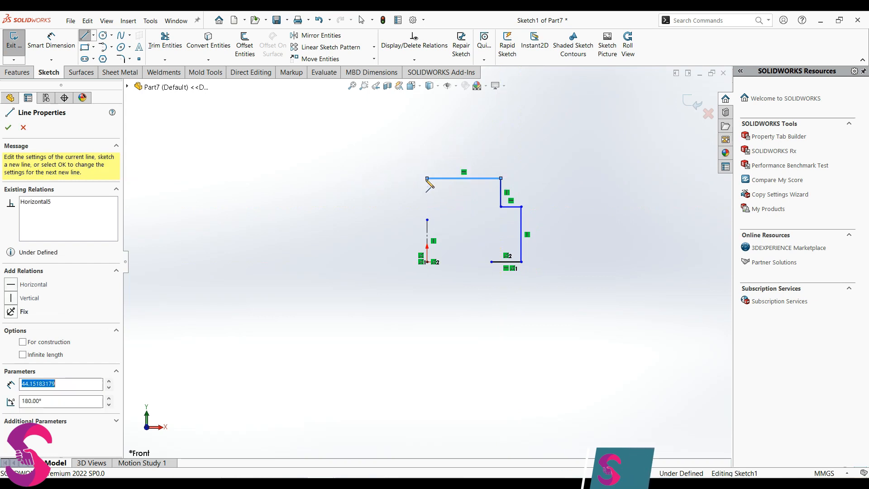
click(426, 207)
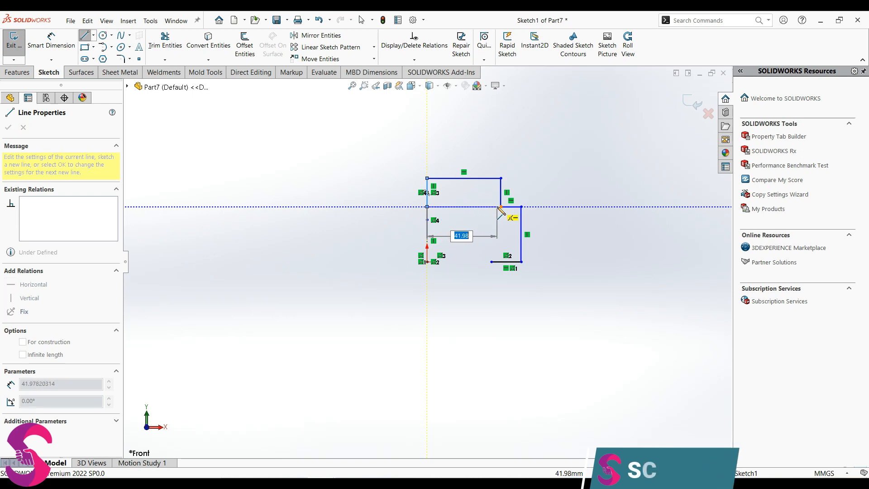
click(500, 207)
- Sketch the inner recess with a slanted line from the base edge's inner end, a horizontal line to the centreline and a vertical line about 13 mm up
scroll(478, 212, down, 2)
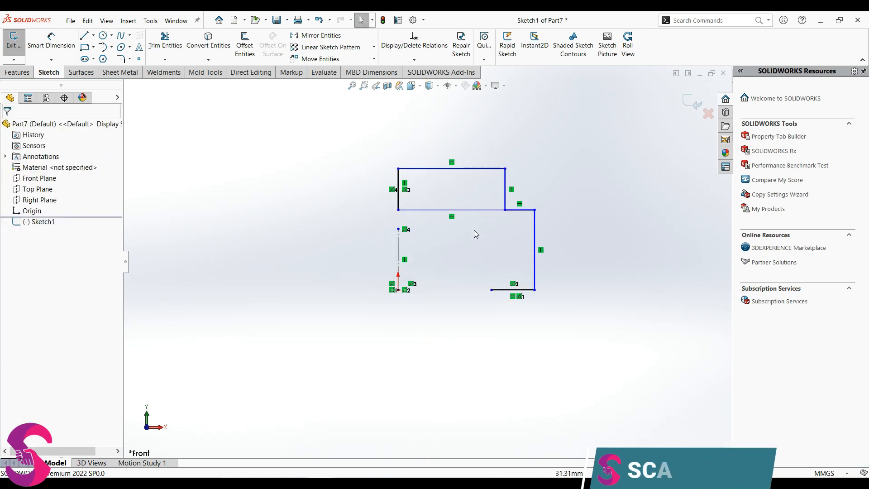
key(l)
click(492, 289)
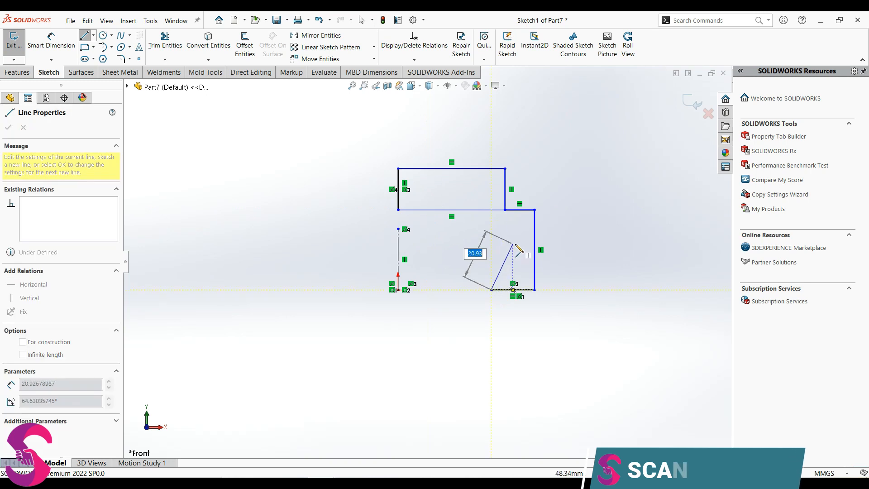
click(520, 241)
click(398, 240)
key(Escape)
- Convert the vertical line above the recess to construction geometry and delete the upper step's vertical line on the axis
click(398, 222)
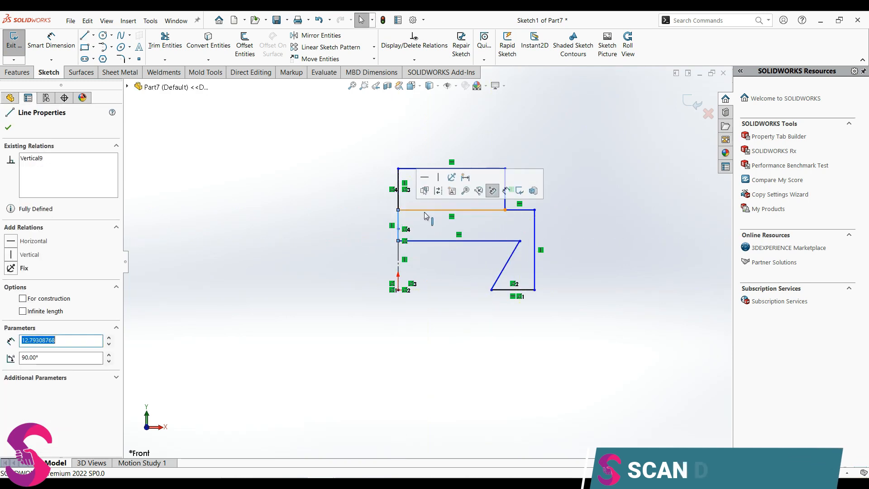
click(438, 191)
scroll(427, 195, down, 3)
click(376, 216)
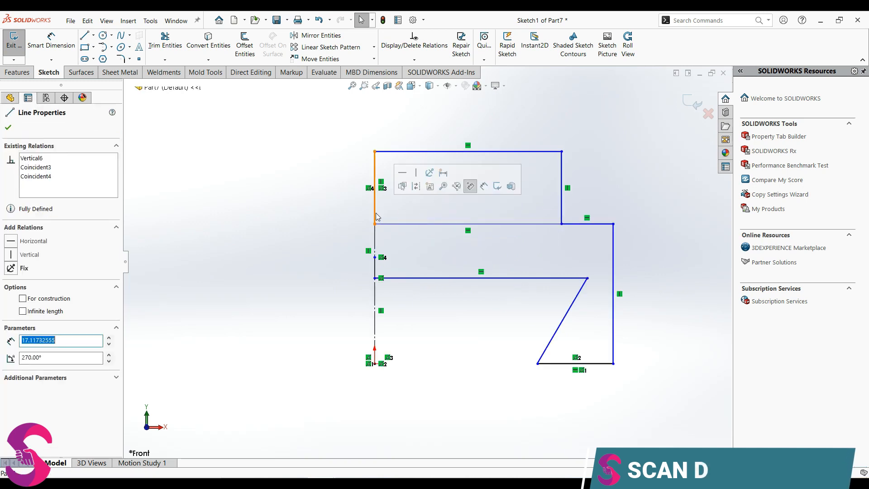
key(Delete)
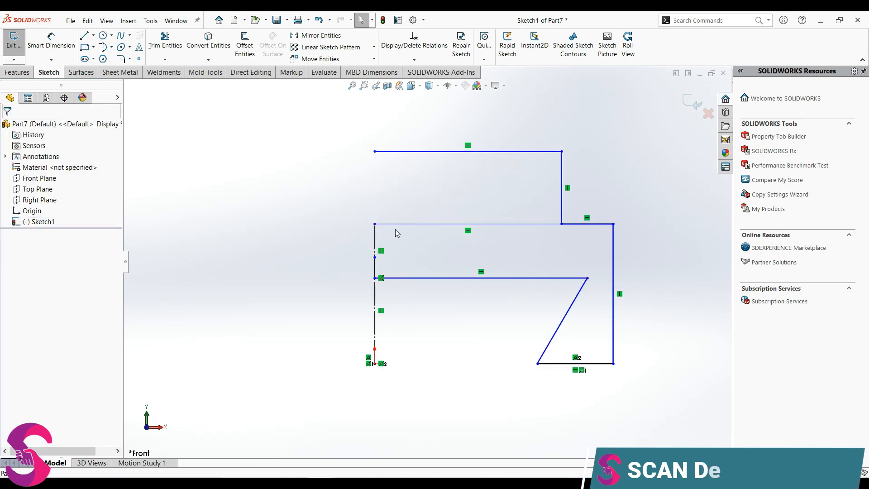
- Dimension the outer vertical edge 30 mm from the centreline
scroll(413, 253, up, 3)
scroll(426, 287, down, 2)
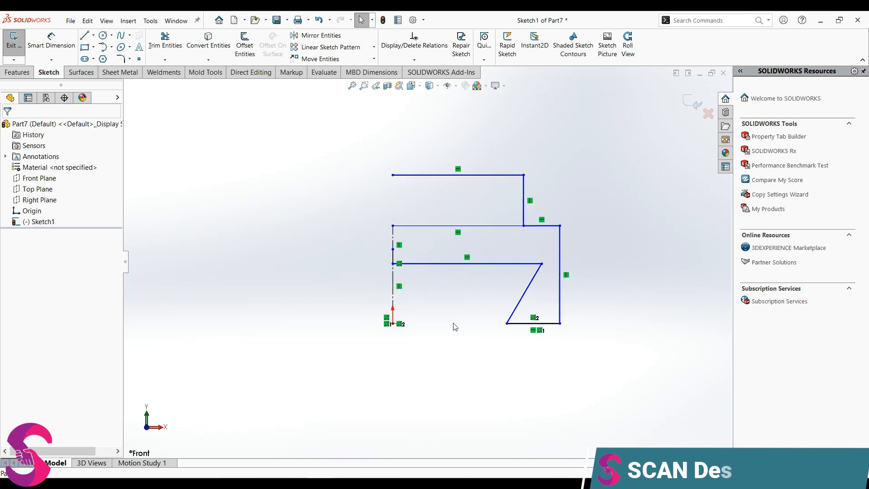
key(d)
click(559, 301)
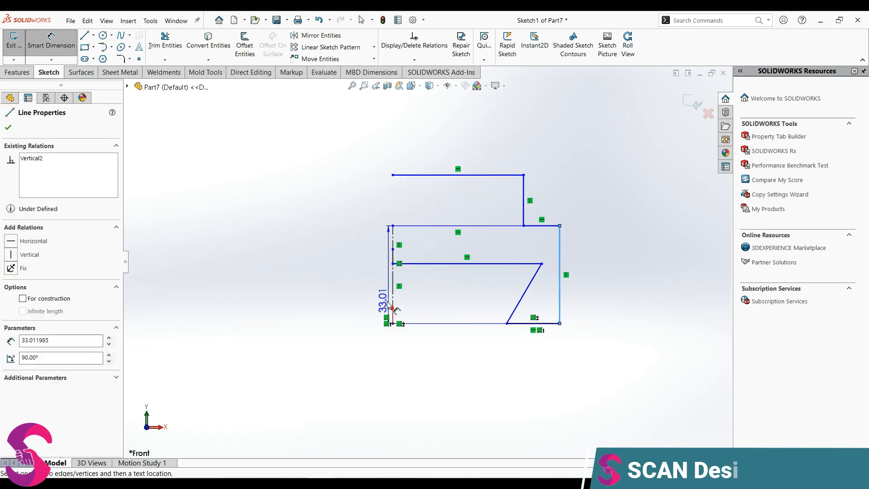
click(392, 300)
click(466, 356)
text(30)
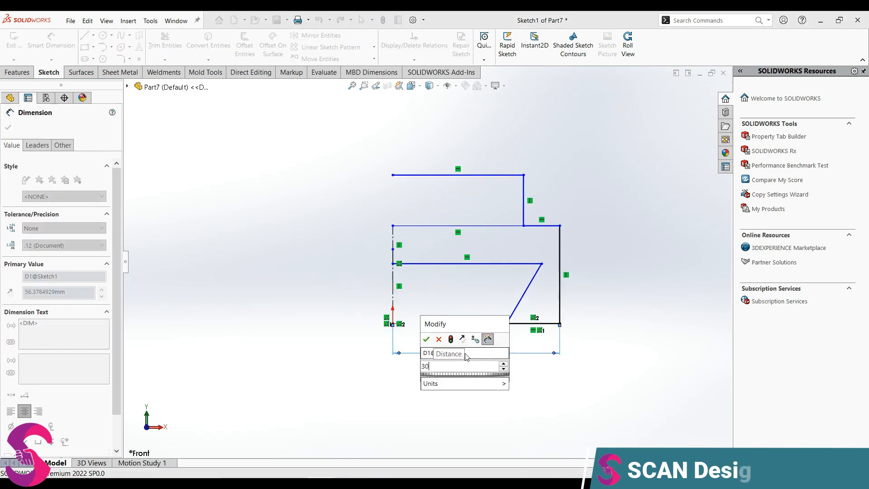
key(Return)
- Dimension the lower end of the slanted line 15 mm from the centreline
click(506, 323)
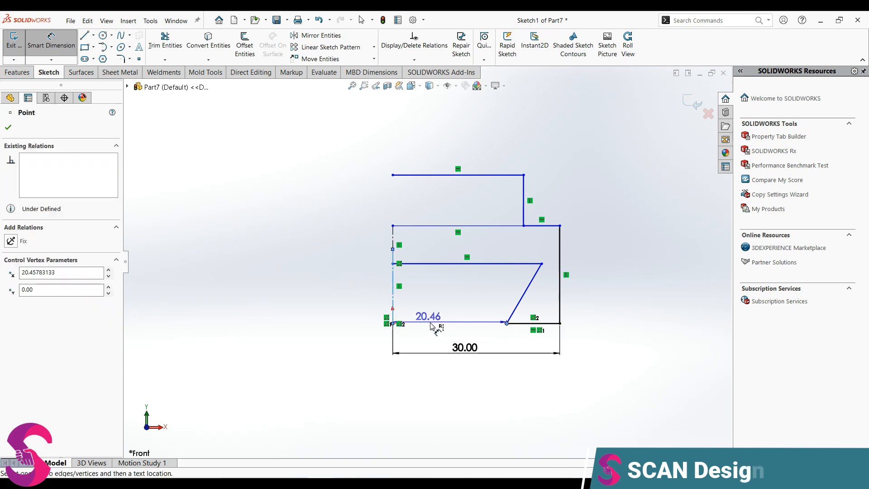
click(420, 311)
text(15)
key(Return)
- Dimension the recess's horizontal line to a length of 20 mm
click(452, 264)
key(Escape)
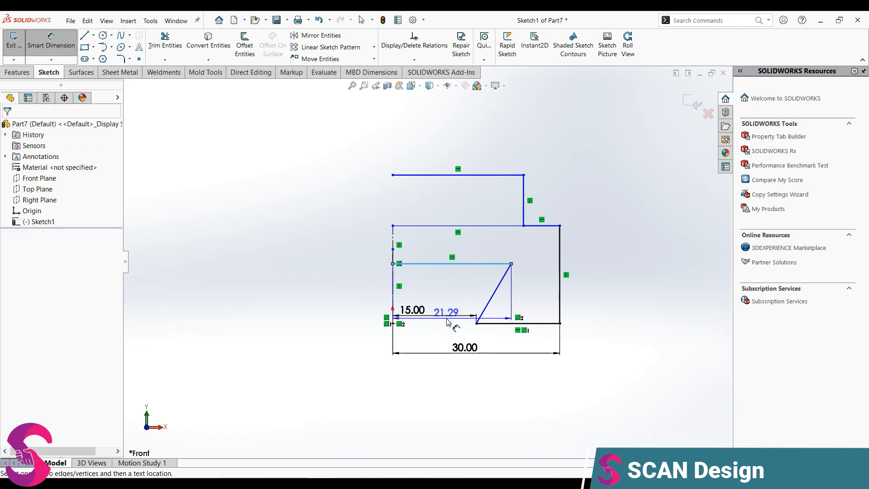
click(451, 263)
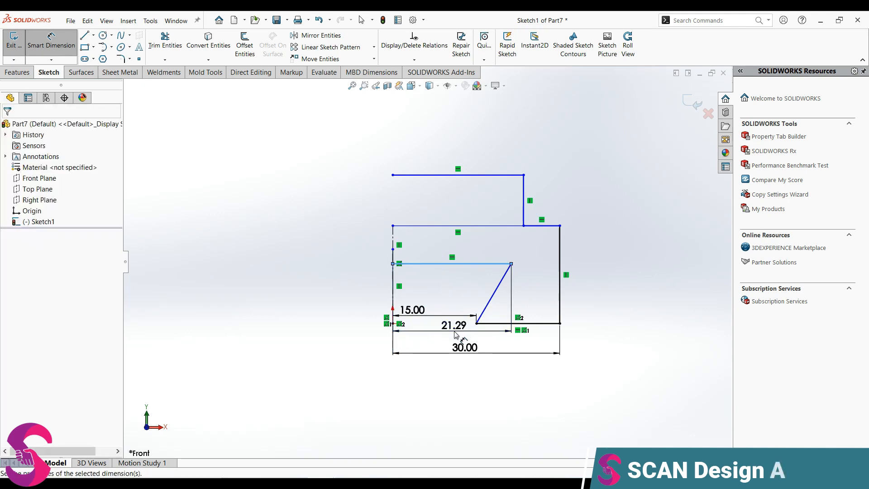
click(454, 334)
text(20)
key(Return)
- Set the slanted line's vertical height to 15 mm and the outer vertical edge's height to 20 mm
click(490, 308)
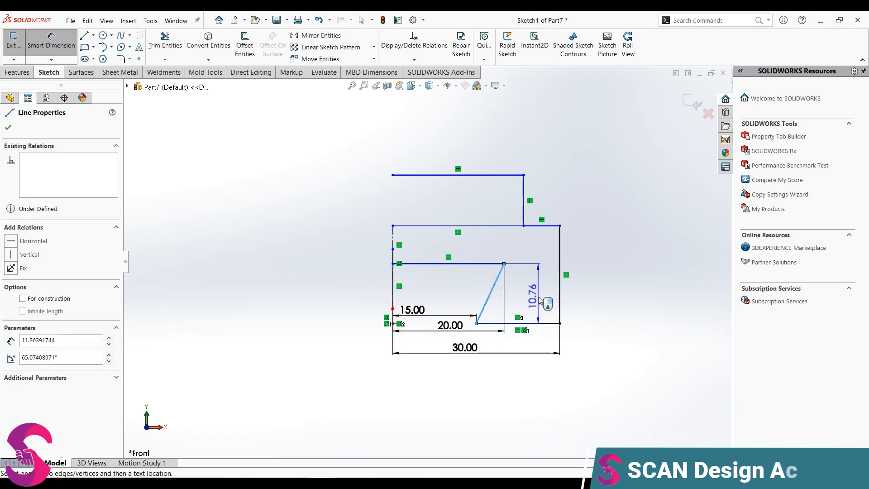
click(536, 299)
text(15)
key(Return)
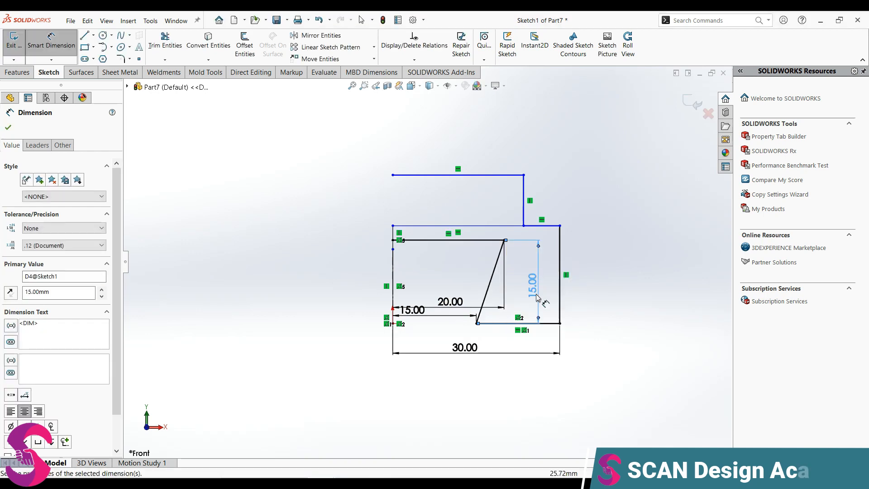
click(560, 287)
click(597, 290)
text(20)
key(Return)
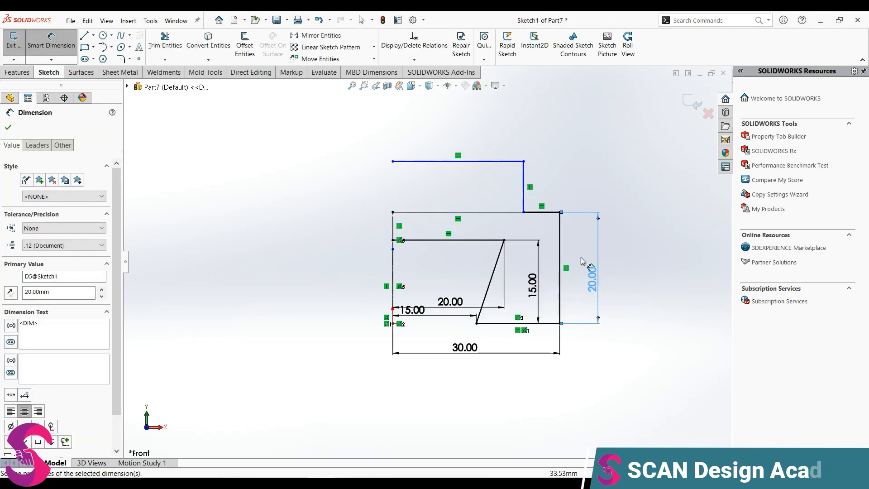
- Dimension the upper step's vertical edge to a height of 10 mm
click(523, 200)
click(571, 186)
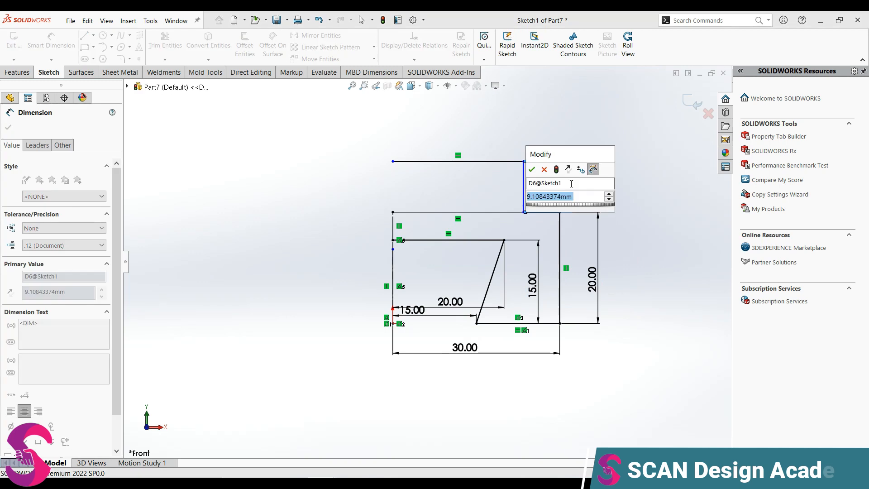
text(10)
key(Return)
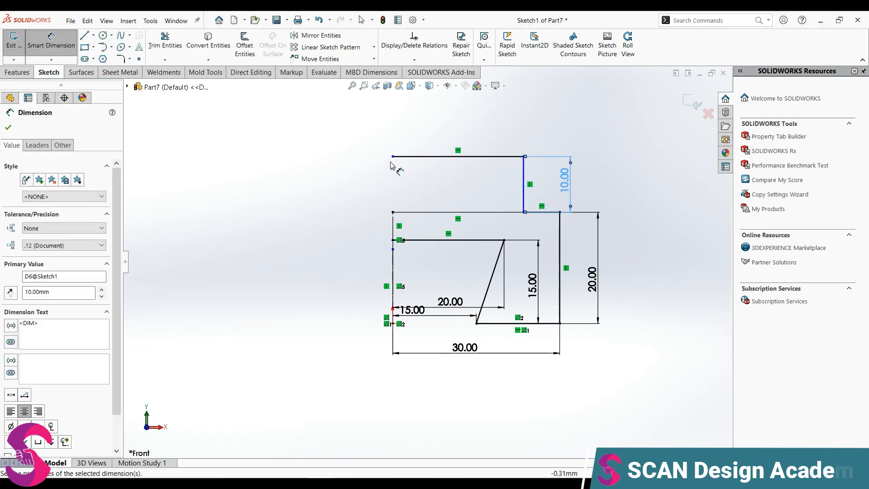
- Dimension the profile's top horizontal edge and set its length to 17.5 mm
click(424, 157)
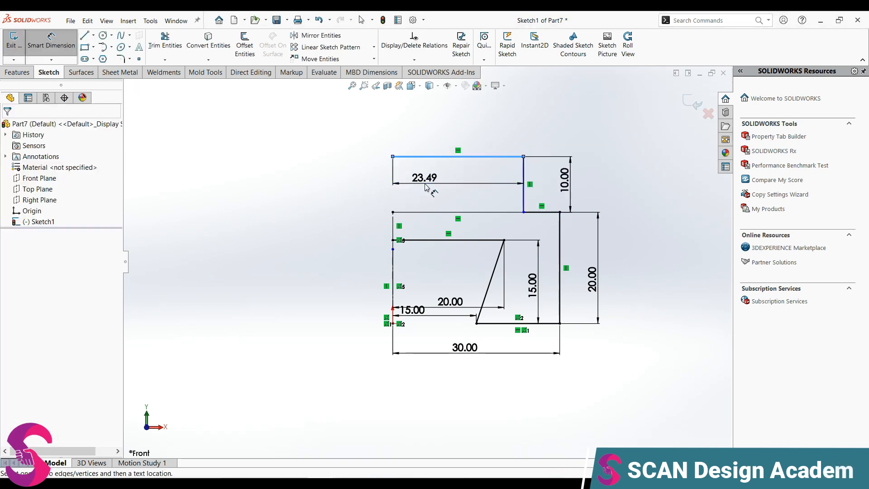
click(425, 183)
text(30)
key(BackSpace)
key(BackSpace)
text(15)
key(Return)
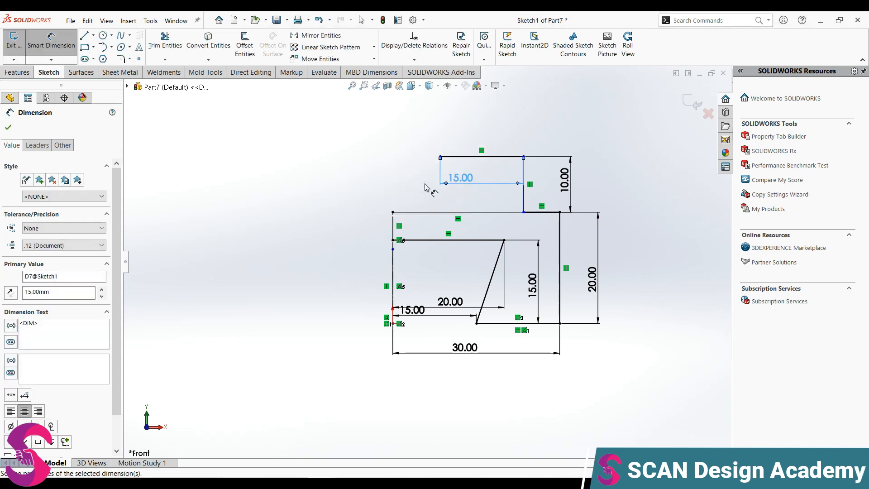
double_click(451, 183)
text(17.5)
key(Return)
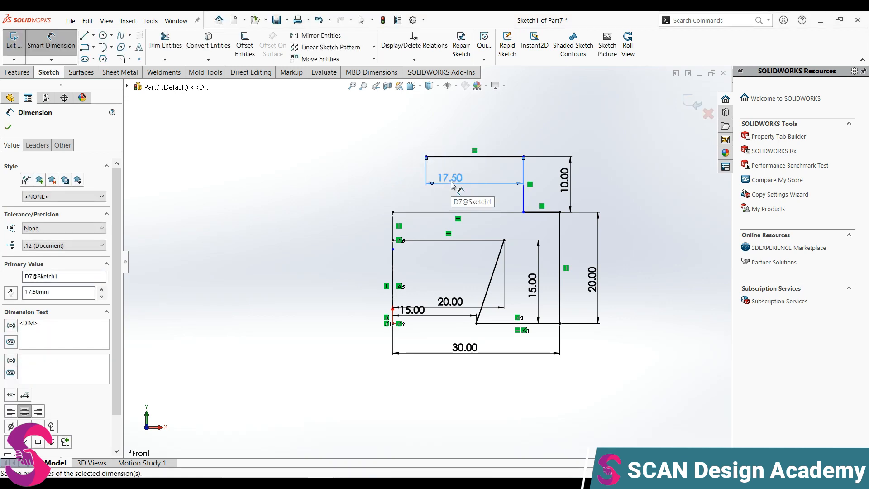
- Make the free end of the top edge coincident with the vertical centreline
key(Escape)
click(426, 156)
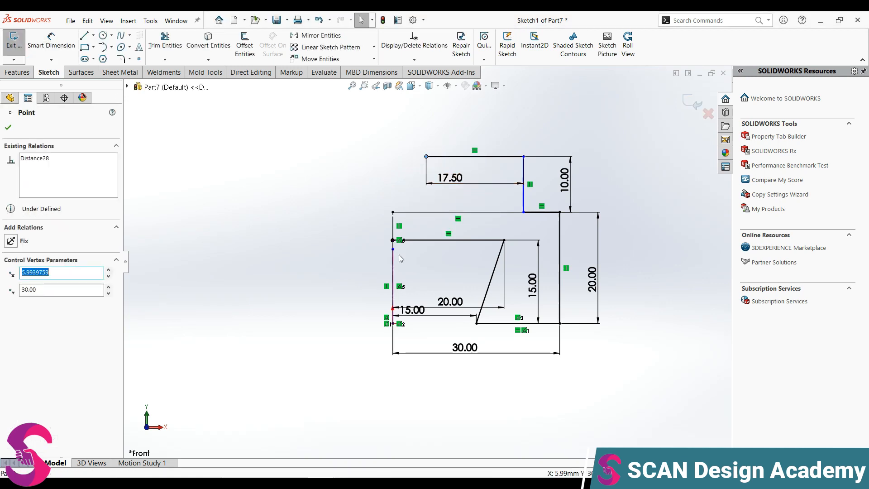
ctrl+click(393, 258)
click(432, 228)
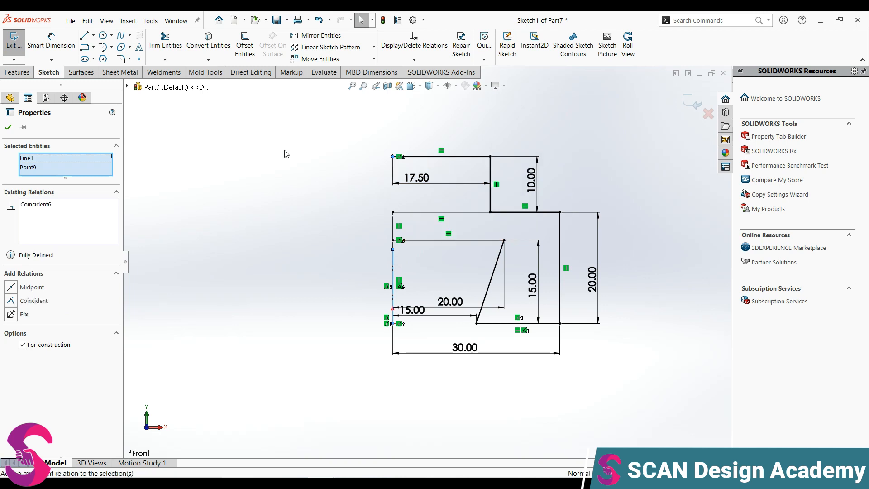
click(284, 152)
scroll(416, 245, up, 4)
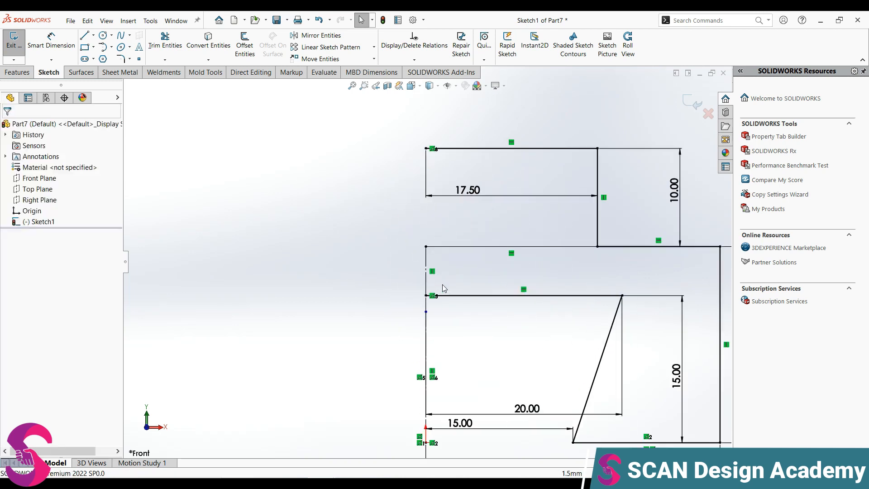
scroll(295, 137, down, 3)
click(332, 59)
scroll(370, 156, down, 2)
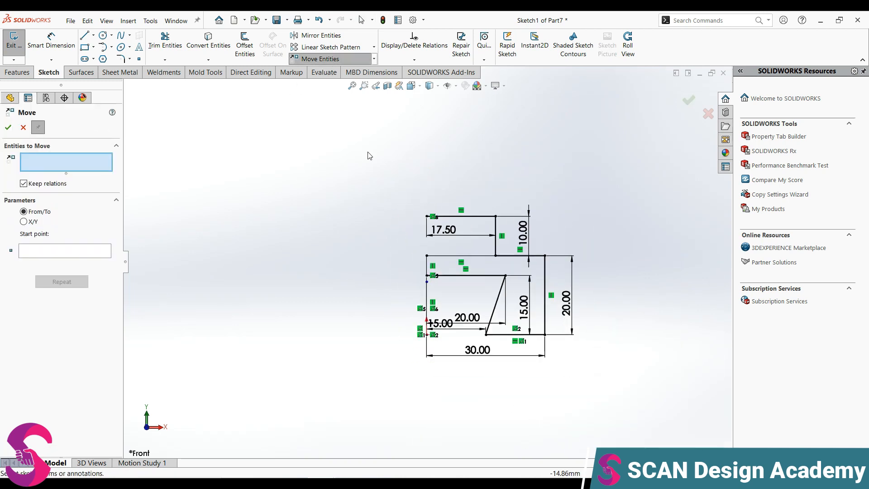
click(331, 59)
- Mirror all the half-profile's lines about the vertical centreline, keeping the originals
click(316, 35)
drag(375, 184, 638, 400)
click(47, 343)
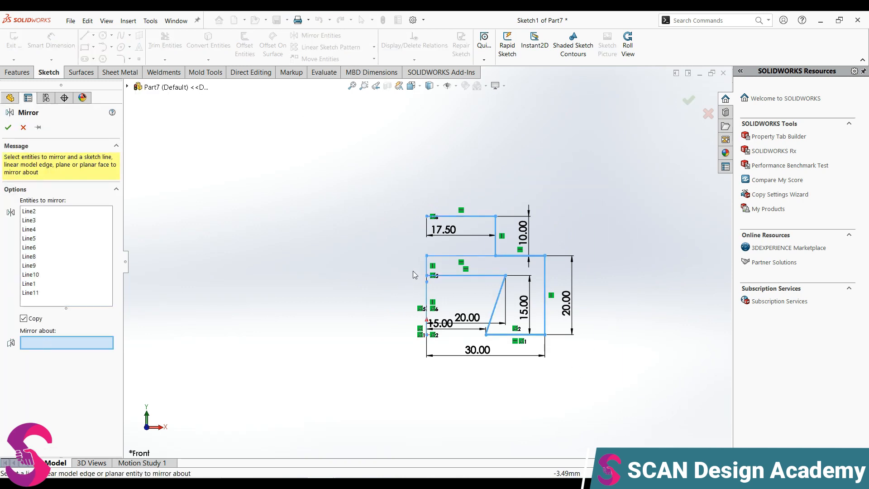
click(427, 298)
click(8, 127)
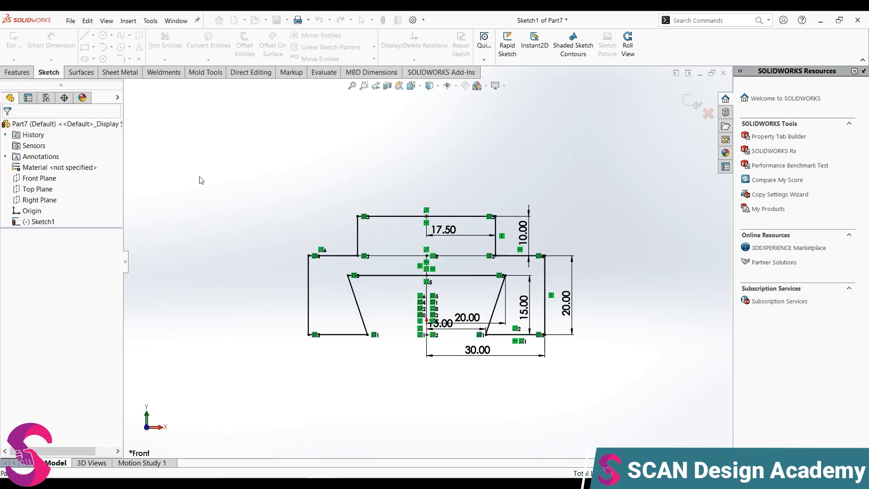
scroll(430, 276, down, 5)
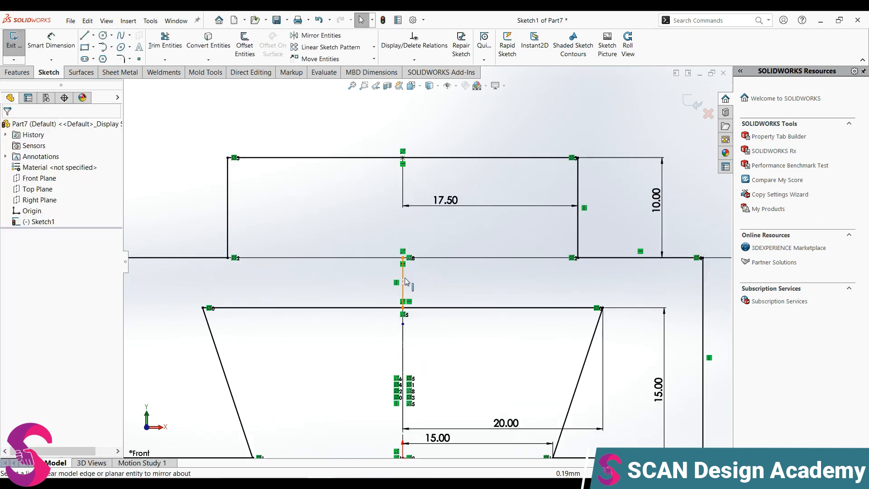
click(403, 308)
click(370, 340)
scroll(370, 340, up, 5)
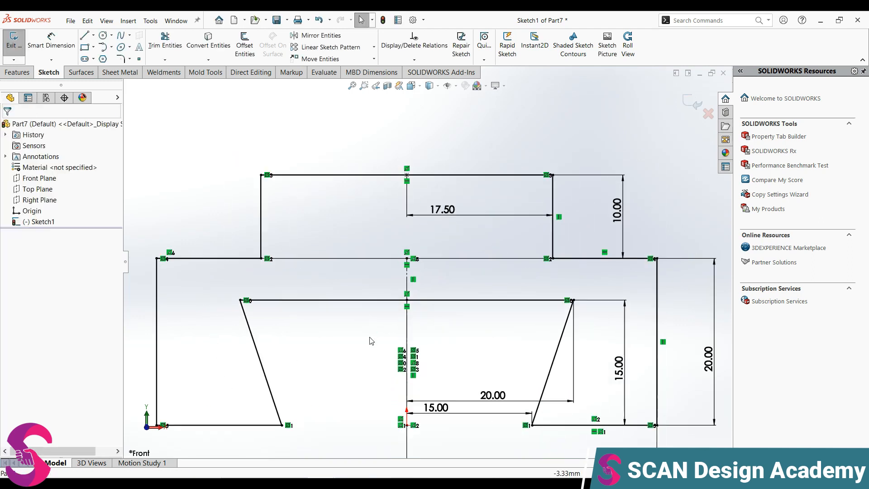
- Extrude the profile's base region and upper step region blind 80 mm in the reversed direction
click(17, 72)
click(18, 45)
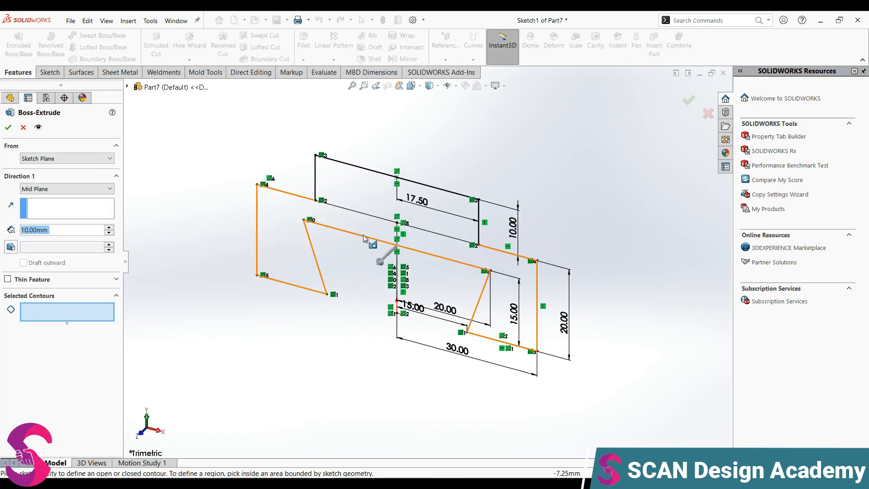
key(z)
click(362, 243)
click(389, 226)
click(46, 189)
click(33, 198)
click(10, 191)
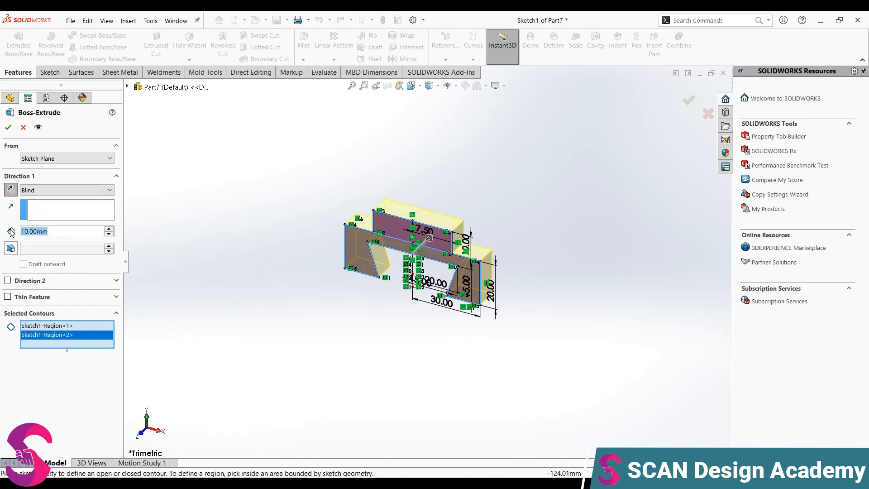
text(80)
key(Return)
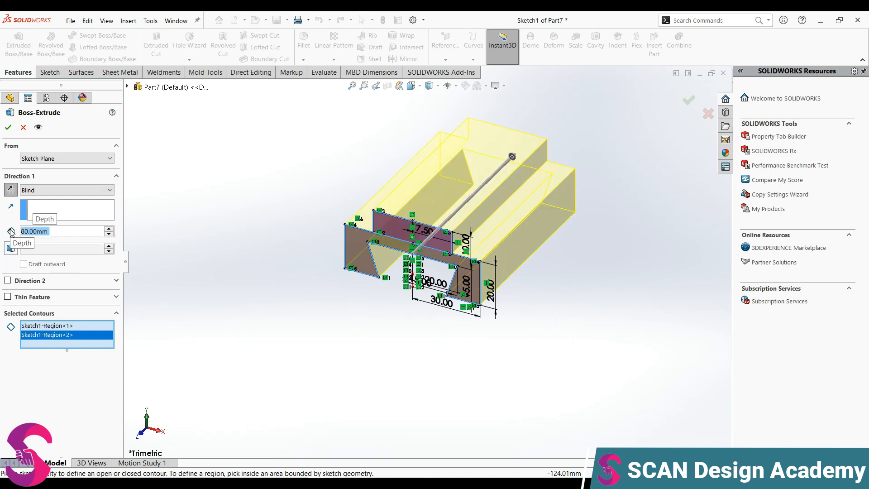
click(8, 127)
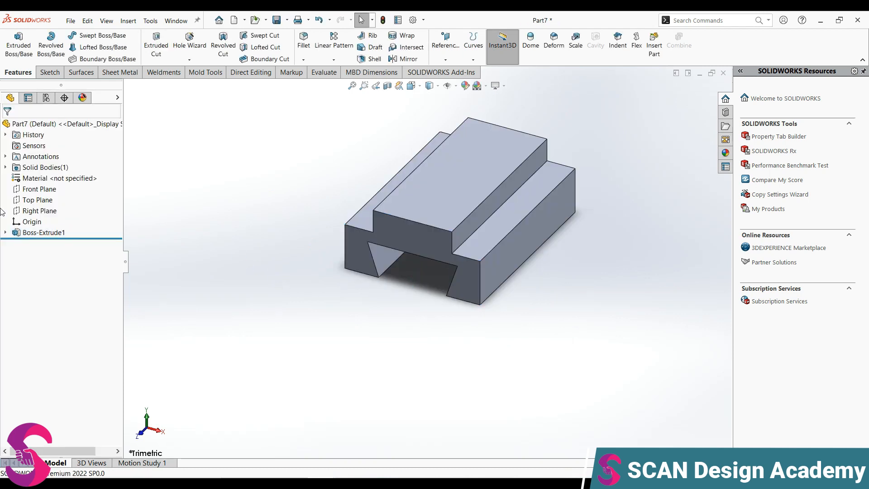
- Reuse the profile sketch to extrude only the upper step region 100 mm in the reversed direction, merging the result
click(5, 232)
click(43, 244)
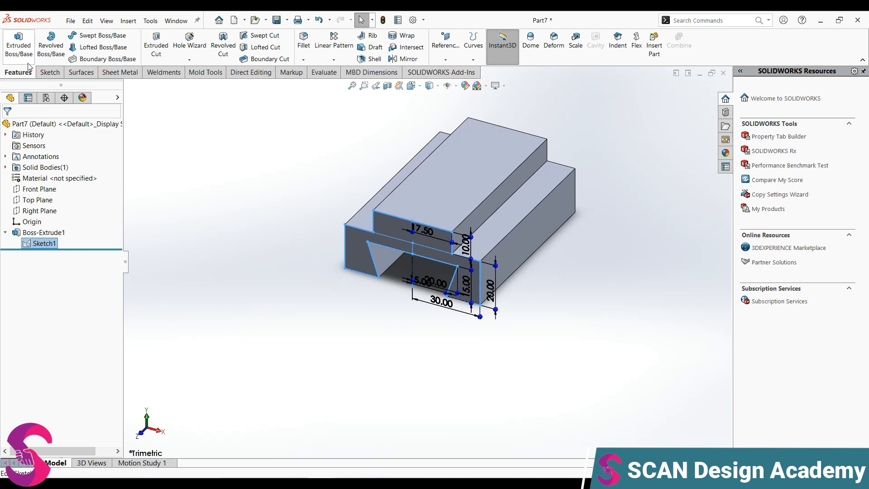
click(19, 45)
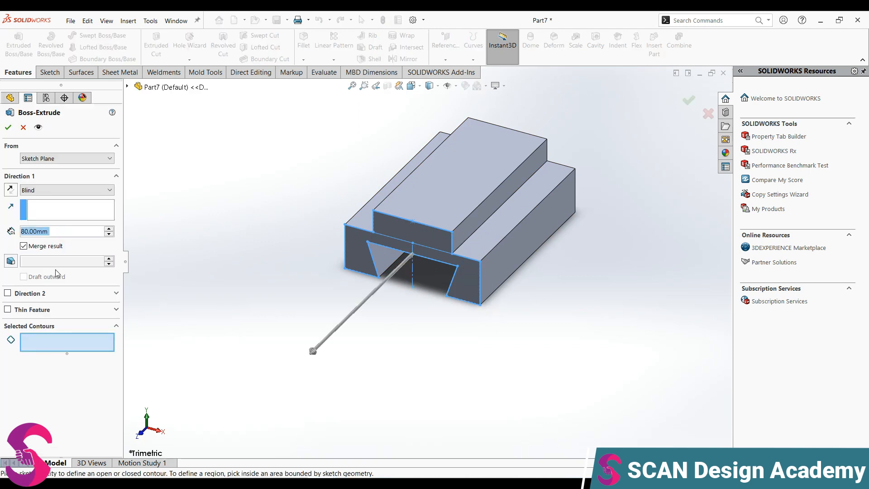
click(433, 237)
click(11, 190)
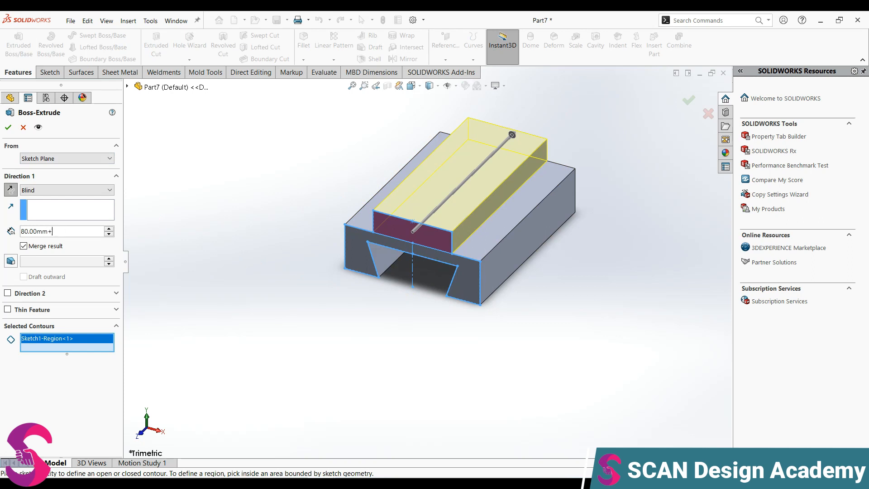
text(20)
key(Return)
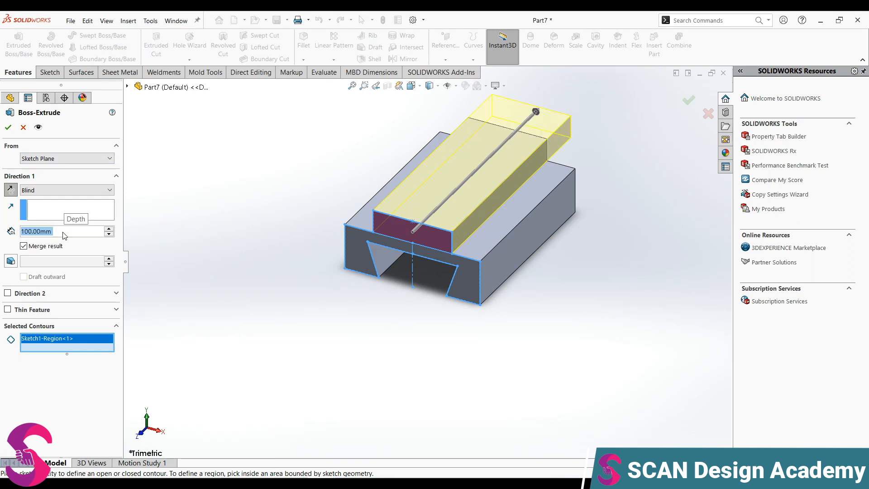
key(Return)
- Open a sketch on the upper step's top face and draw a 50 mm diameter circle centred across its width near the origin end
middle_drag(339, 301, 482, 346)
mouse_move(471, 248)
middle_down()
mouse_move(528, 246)
mouse_move(457, 249)
mouse_move(525, 247)
mouse_move(498, 244)
mouse_move(508, 192)
middle_up()
click(516, 188)
click(544, 156)
click(103, 36)
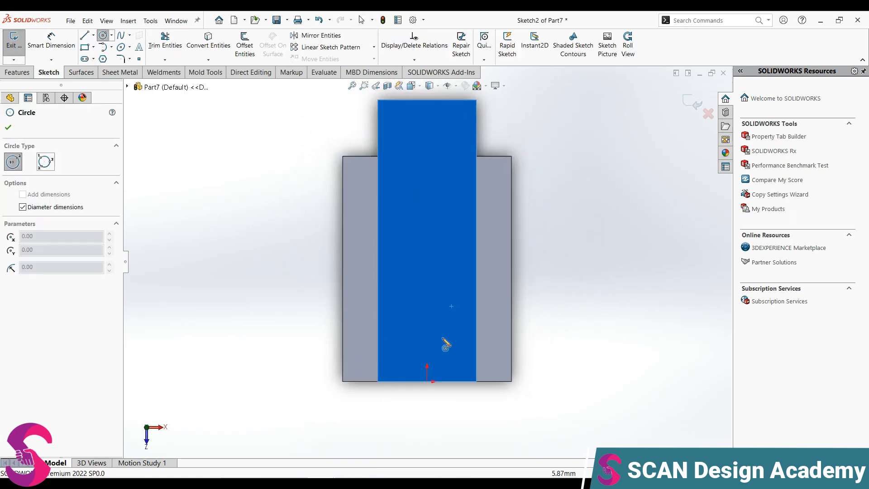
click(427, 314)
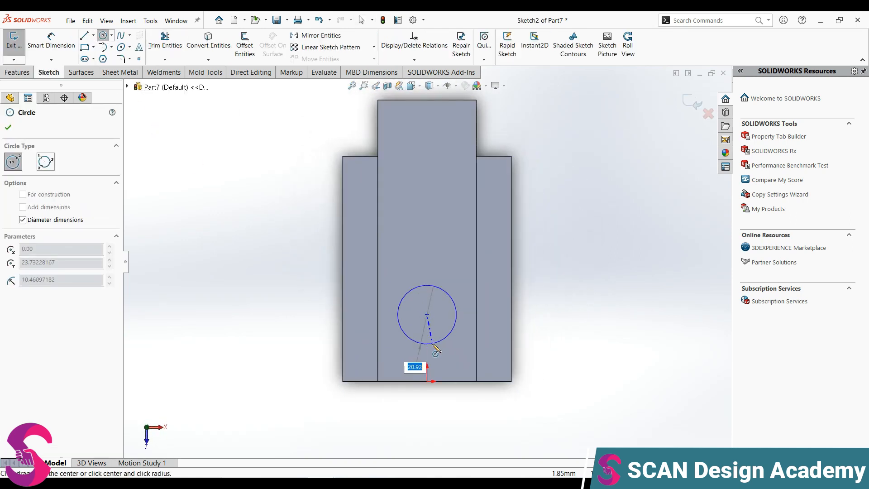
text(50)
key(Return)
key(Escape)
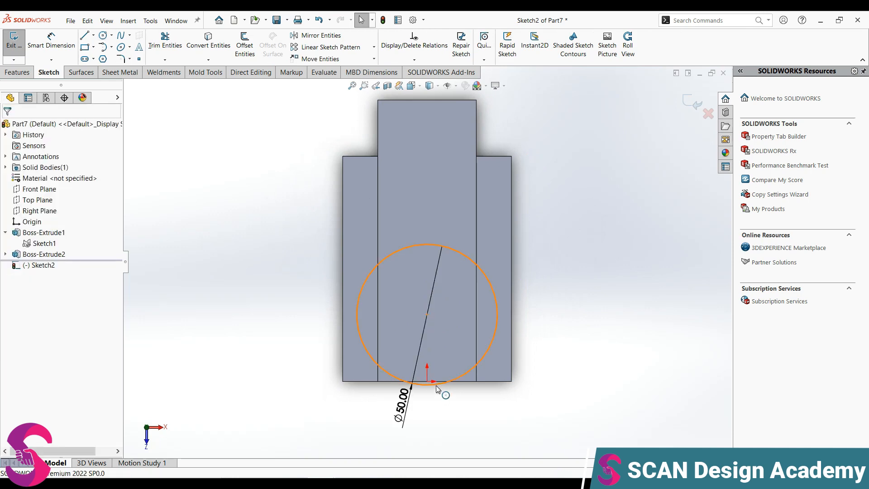
- Make the 50 mm circle tangent to the face's end edge and align its centre vertically with the origin
click(436, 384)
ctrl+click(464, 381)
click(484, 342)
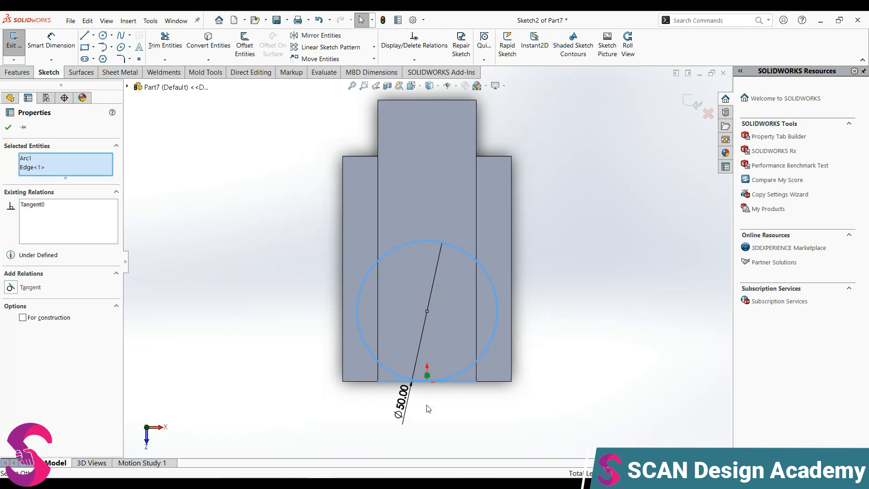
key(Escape)
click(427, 374)
ctrl+click(428, 380)
click(466, 341)
- Draw a 20 mm diameter circle concentric with the 50 mm circle
click(103, 35)
click(427, 312)
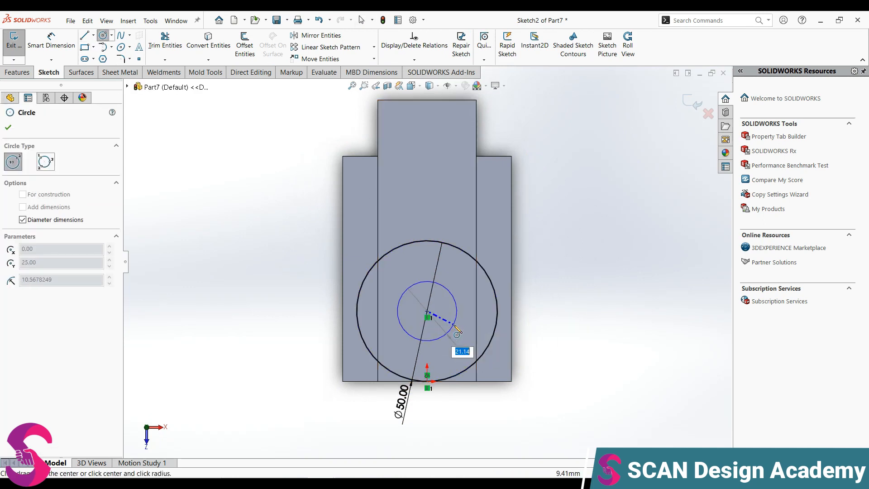
key(Return)
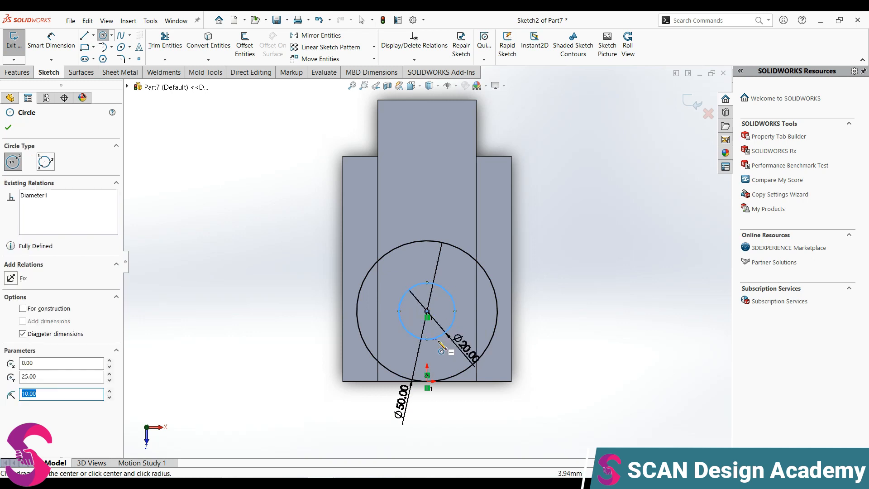
key(Escape)
- Draw two vertical lines along the face's long side edges, from its end edge past the far side of the 50 mm circle
click(84, 36)
click(377, 382)
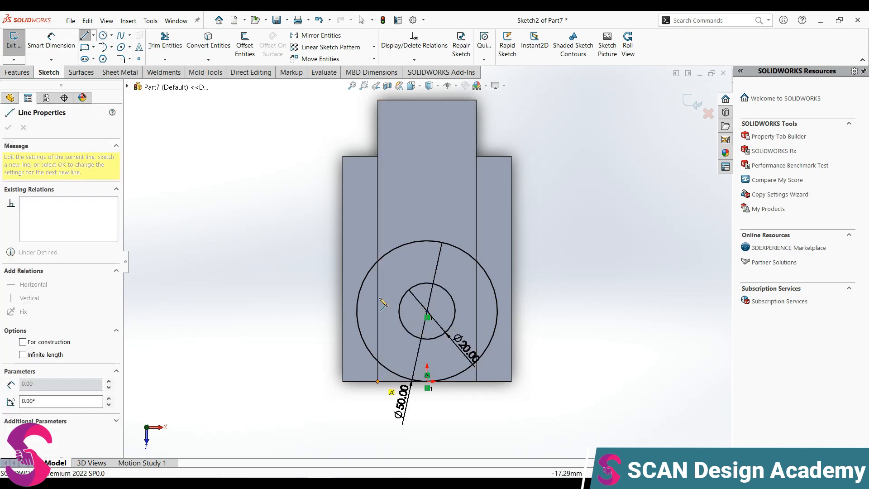
click(378, 246)
key(Escape)
key(l)
click(476, 240)
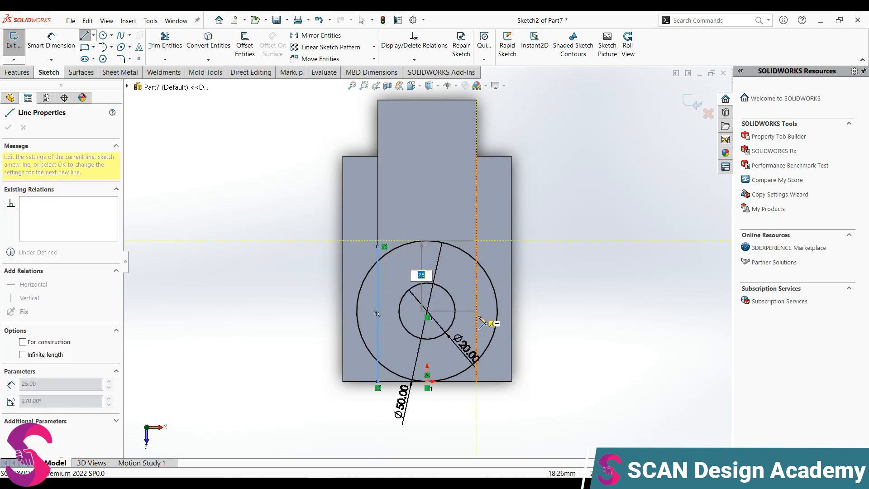
click(476, 381)
key(Escape)
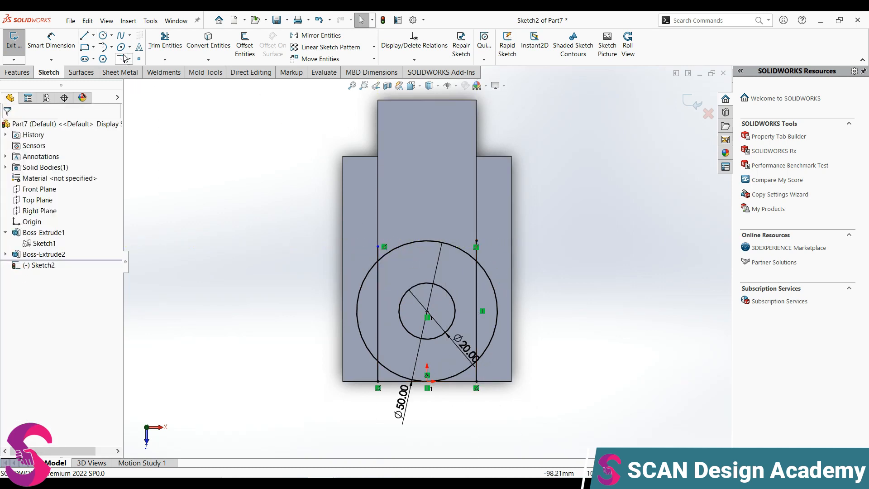
- Trim the large circle's arcs outside the two lines and the line ends beyond the circle
click(165, 43)
mouse_move(359, 348)
mouse_down()
mouse_move(382, 374)
mouse_move(457, 379)
mouse_up()
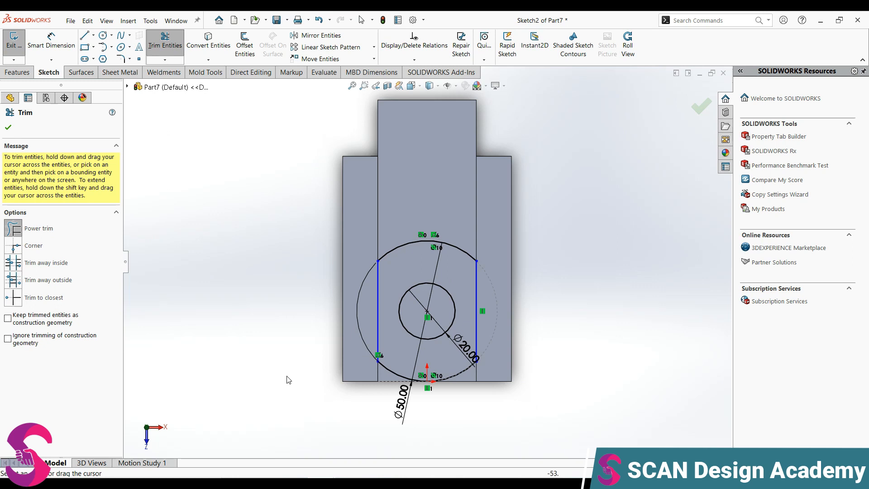
key(Escape)
- Make both vertical sketch lines collinear with the adjacent long side edges of the upper step
click(476, 326)
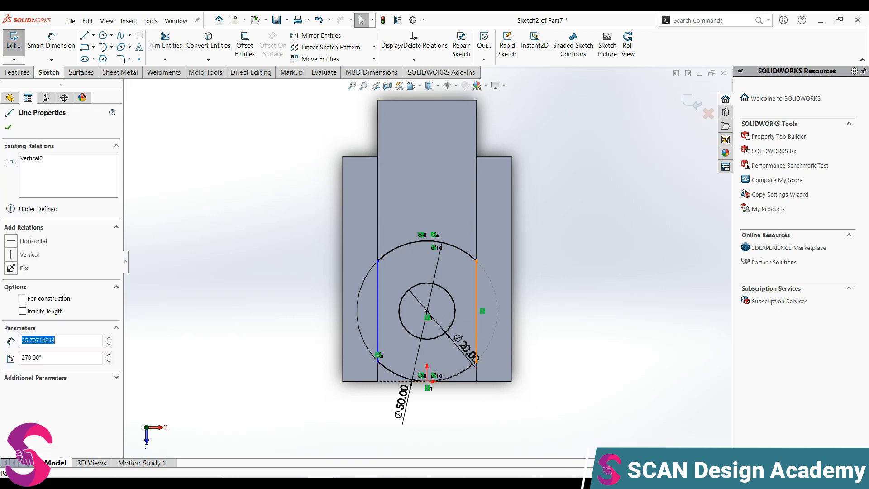
ctrl+click(476, 221)
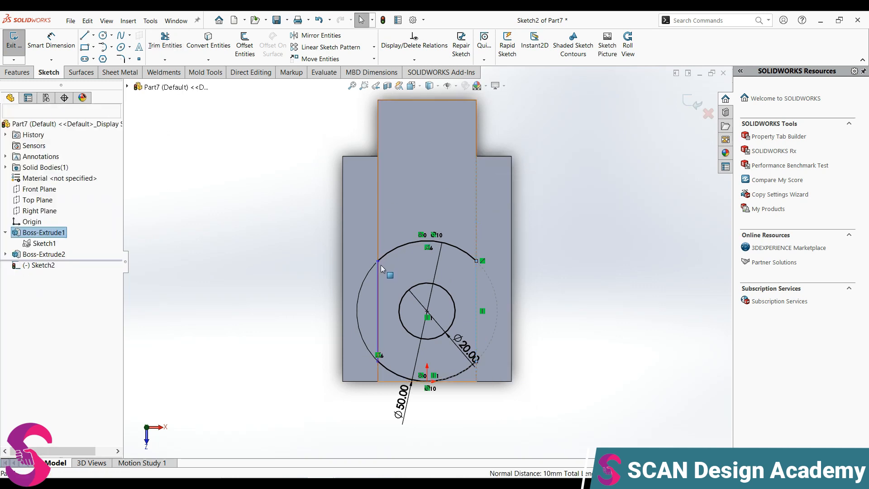
click(378, 268)
ctrl+click(378, 239)
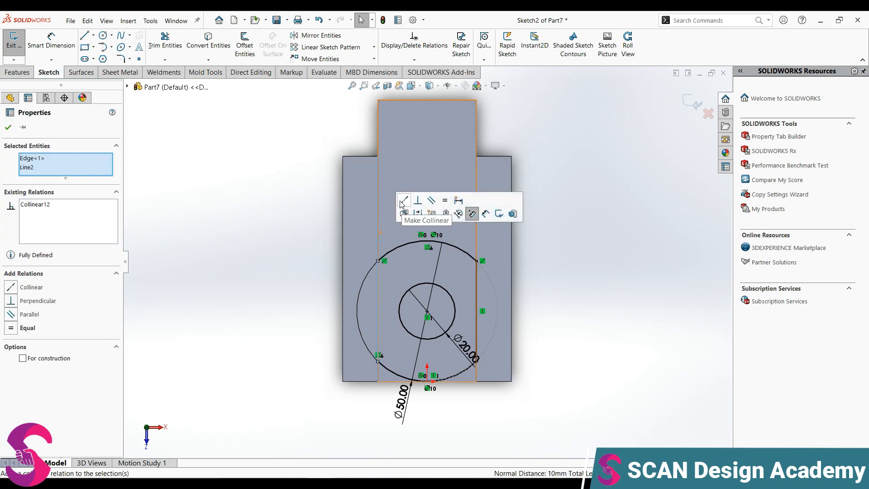
click(404, 200)
- Extrude the flat-sided ring profile 20 mm upward as a merged boss
click(16, 72)
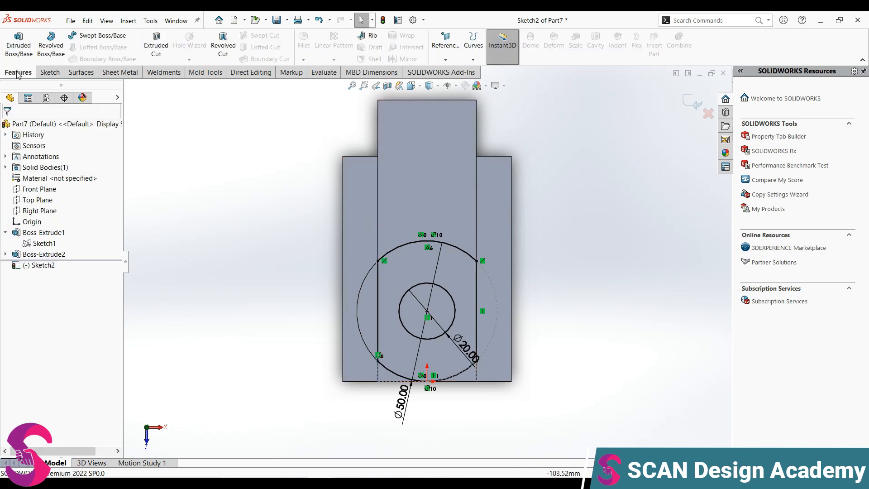
click(18, 45)
text(20.00mm)
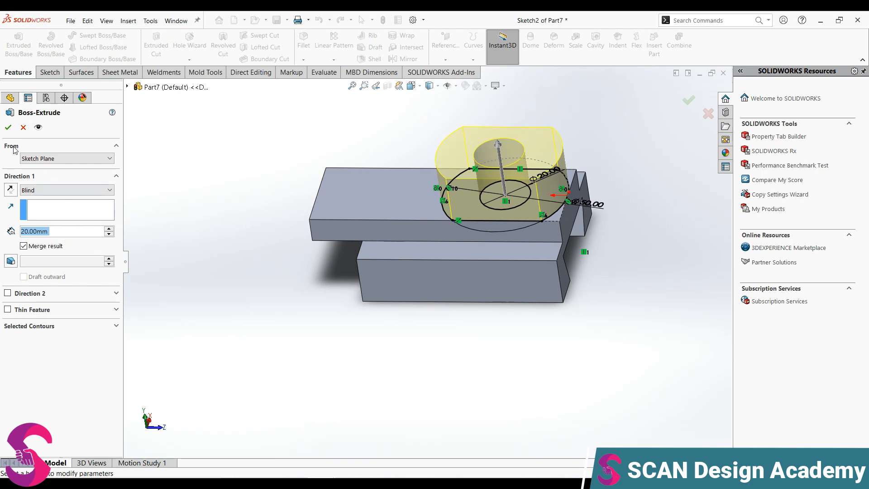
key(Return)
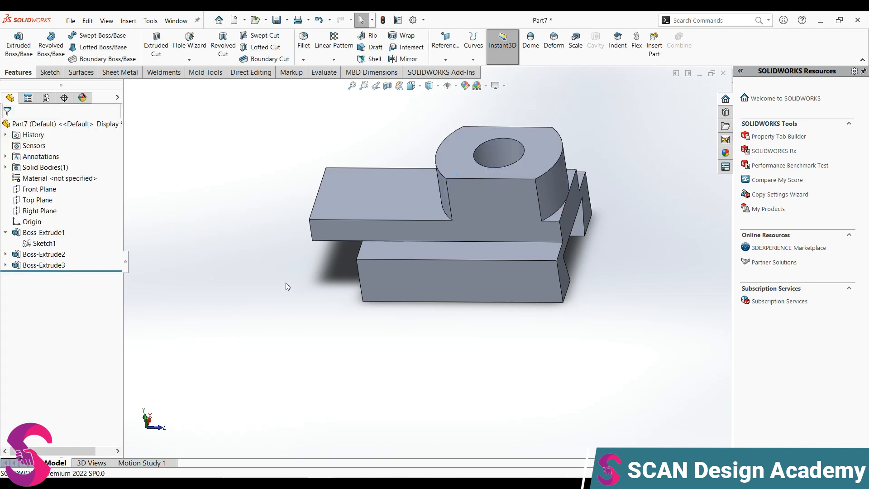
- Open a sketch on the upper step's side face and draw a 40 mm vertical line up from the overhanging end's lower corner
click(385, 228)
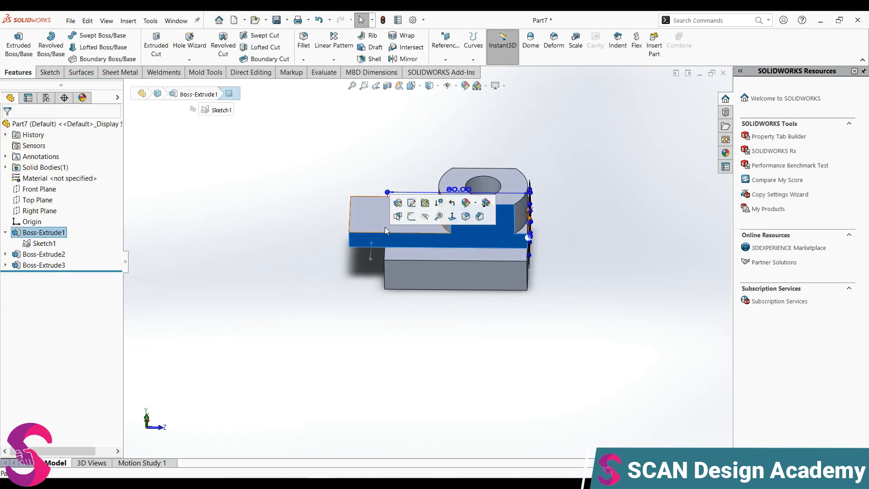
click(411, 216)
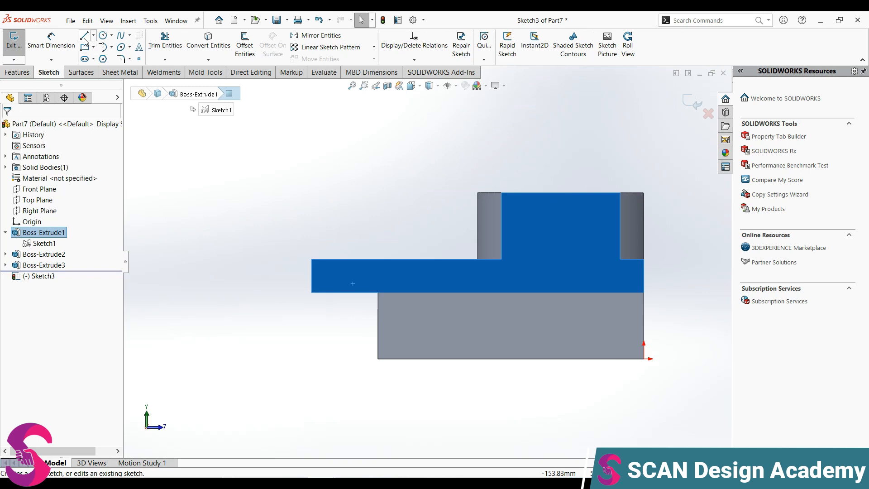
click(84, 36)
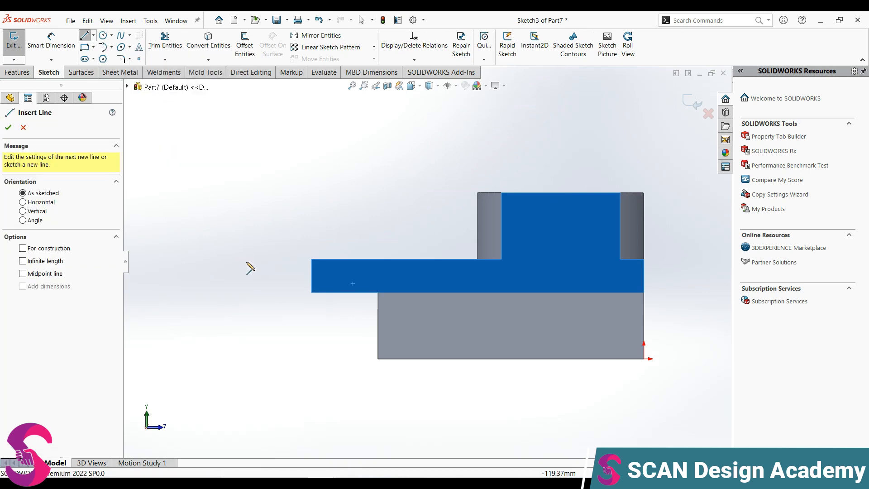
click(311, 293)
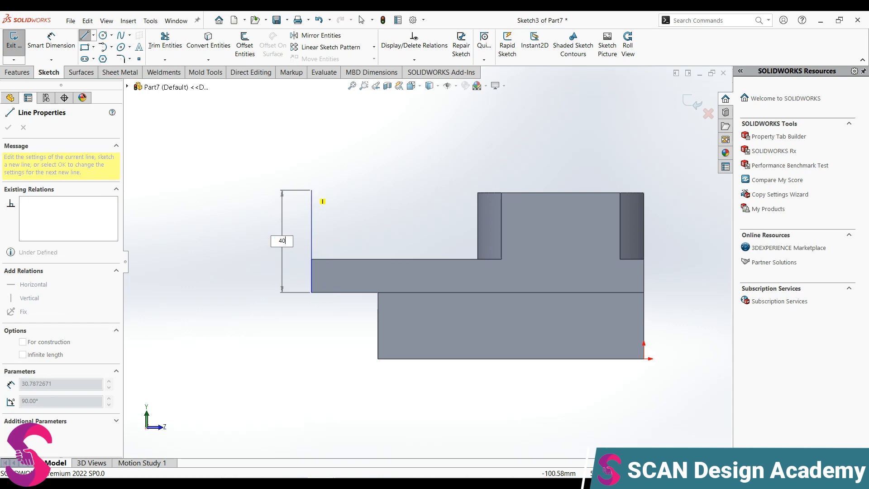
key(Return)
- Draw two concentric circles above the vertical line, the outer one about 47 mm in diameter and passing through the line's upper end
click(103, 35)
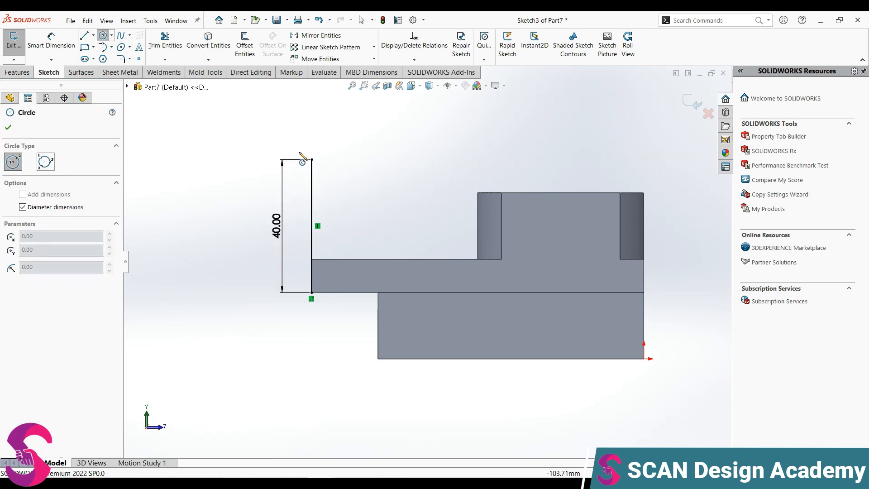
scroll(343, 189, up, 2)
scroll(356, 186, down, 1)
click(396, 181)
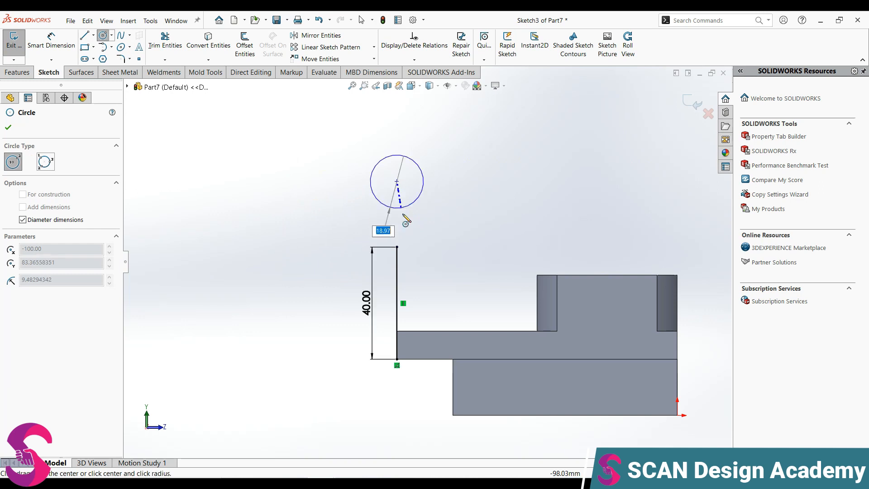
click(397, 247)
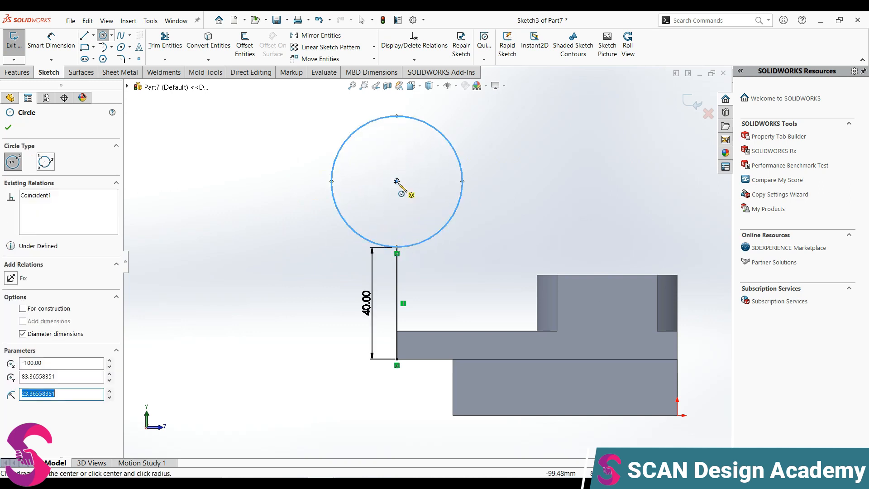
click(397, 182)
click(409, 209)
- Dimension the outer circle above the line and set its diameter to 40 mm
right_drag(436, 285, 450, 229)
click(447, 225)
click(469, 252)
text(40)
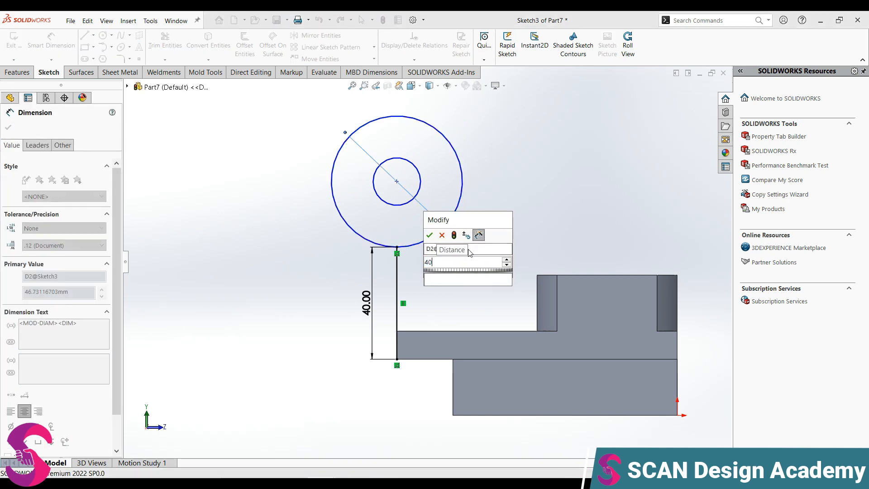
key(Return)
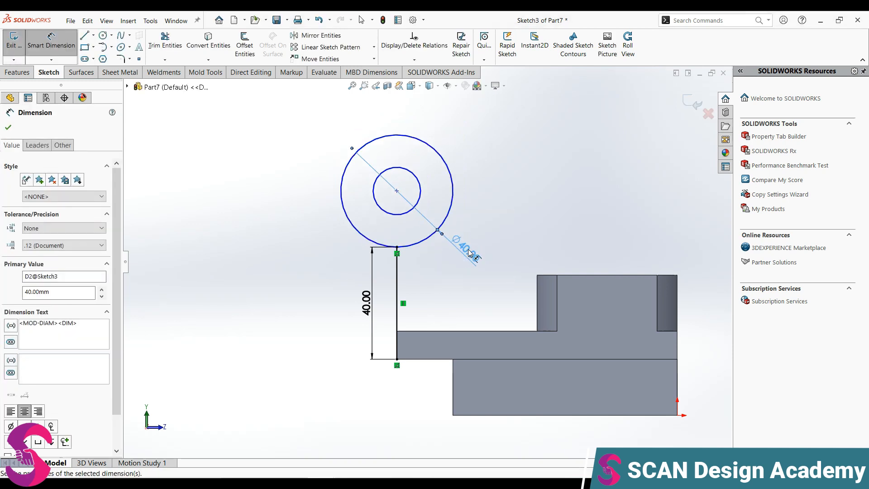
- Dimension the inner concentric circle and set its diameter to 20 mm
click(422, 203)
click(443, 206)
text(20)
key(Return)
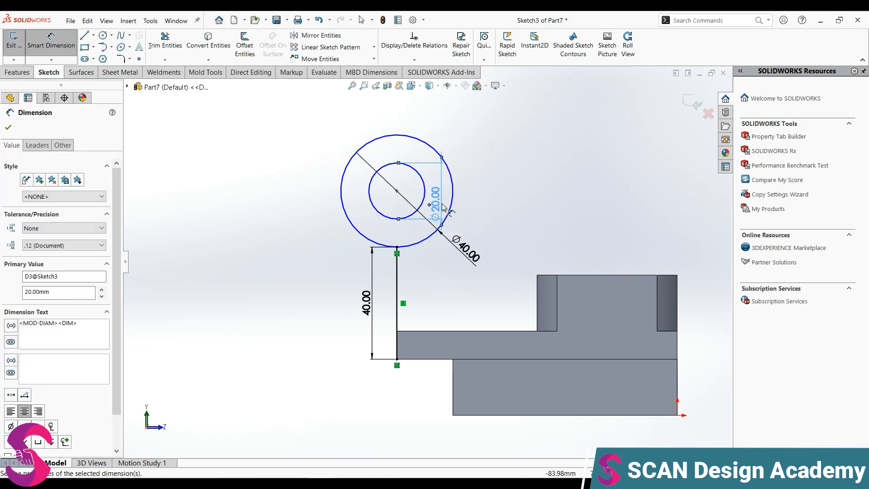
- Make the circles' shared centre coincident with the vertical line below them
key(Escape)
click(397, 191)
ctrl+click(396, 272)
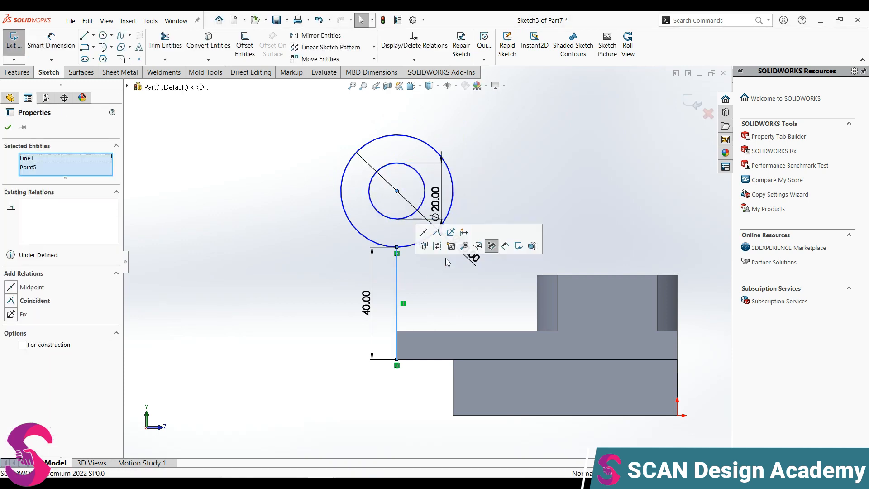
click(438, 231)
click(503, 204)
scroll(484, 220, down, 2)
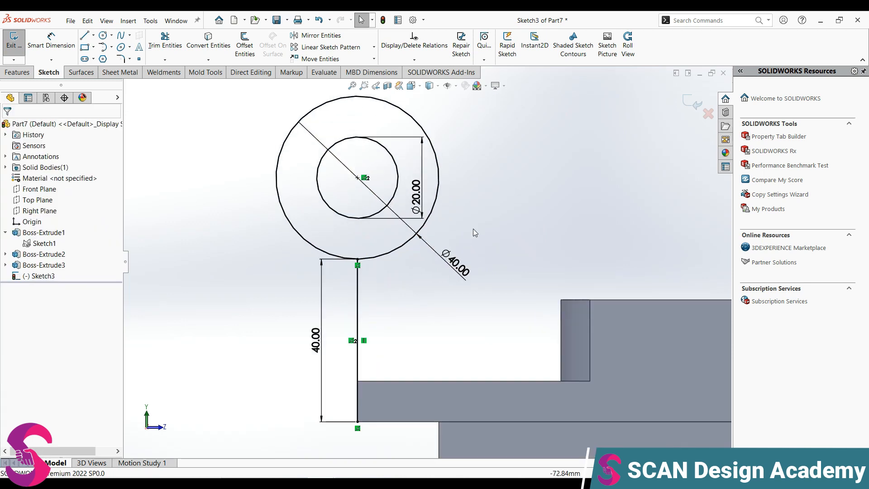
- Draw a 50 mm vertical line from the outer circle's side point nearest the boss down to the upper step's top edge
click(84, 35)
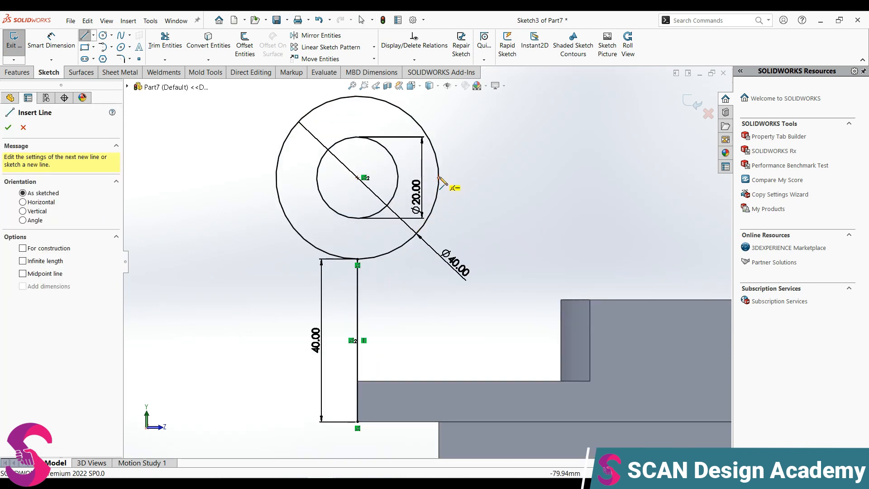
click(439, 178)
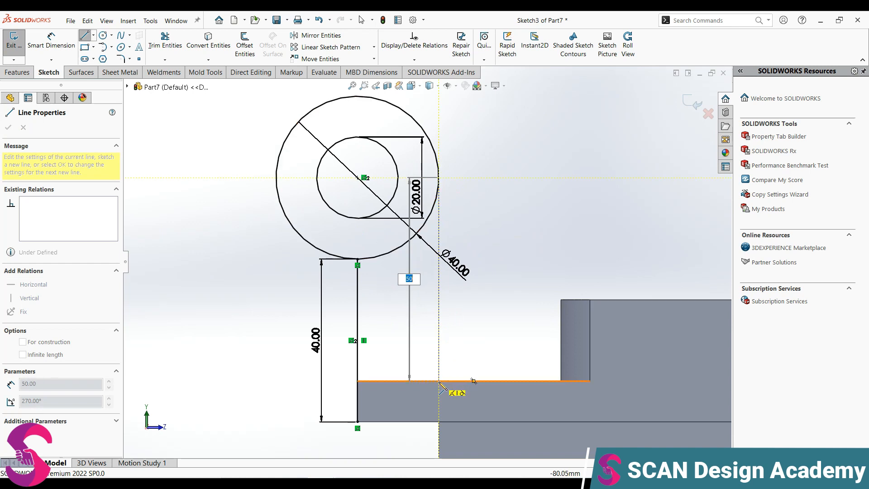
click(438, 381)
scroll(428, 262, up, 3)
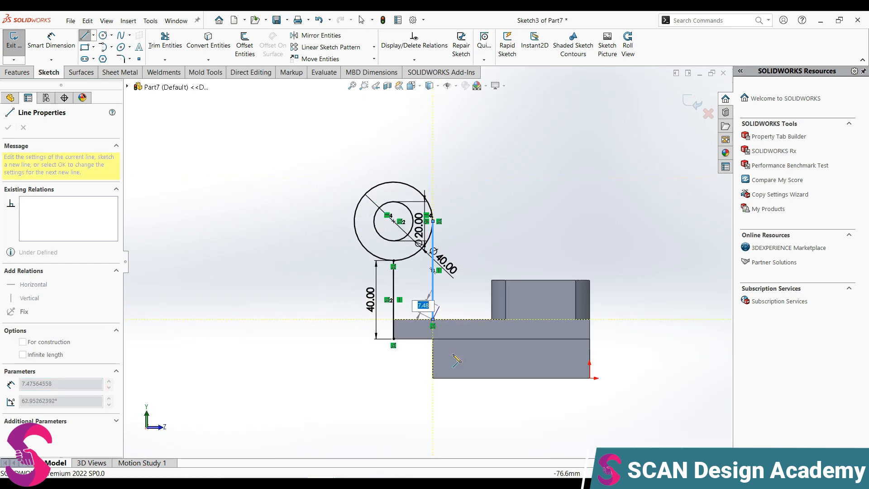
key(Escape)
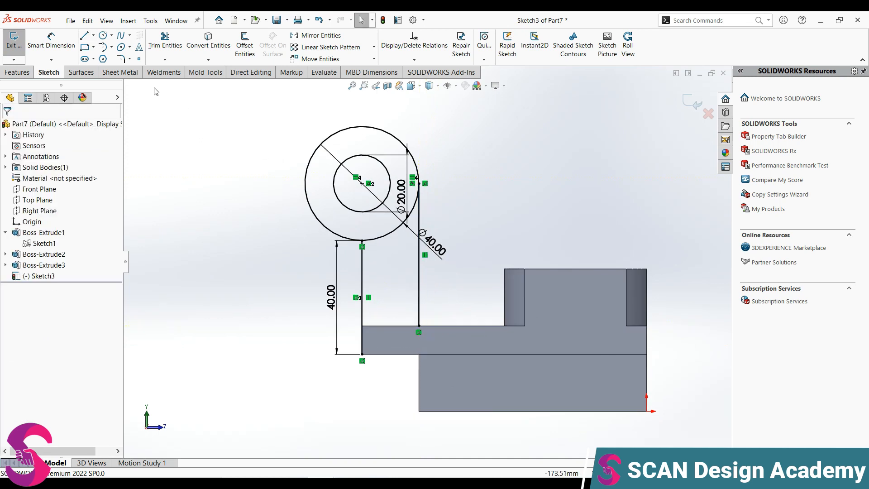
- Trim away the lower arc of the outer circle between the two vertical lines
click(165, 40)
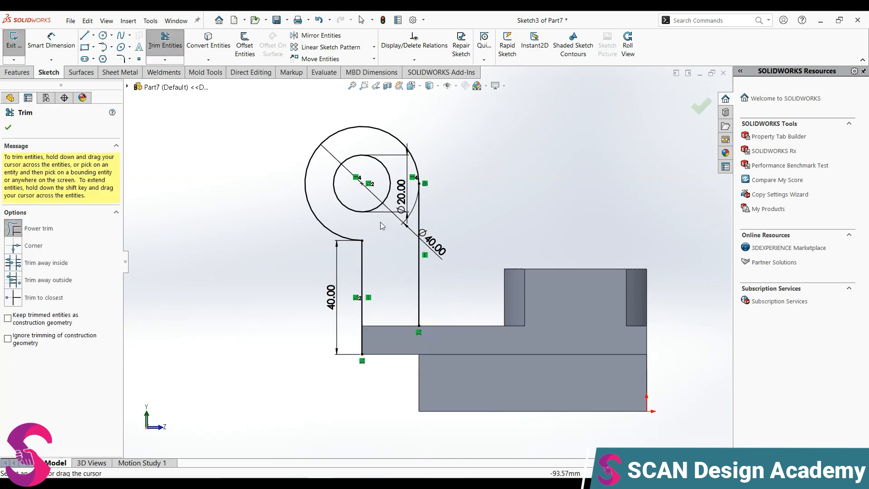
scroll(475, 275, up, 2)
scroll(452, 238, down, 2)
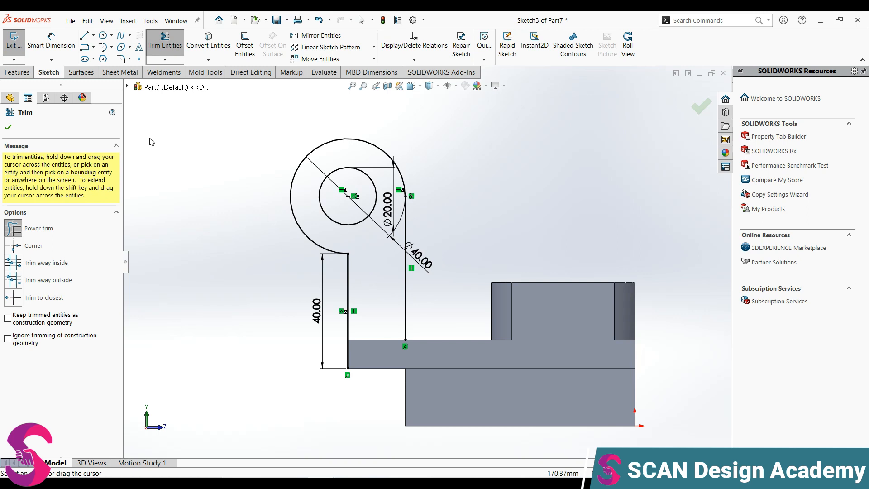
- Extrude the enclosed lug region with its round hole left open, using Mid Plane and a 35 mm depth
click(18, 72)
click(19, 46)
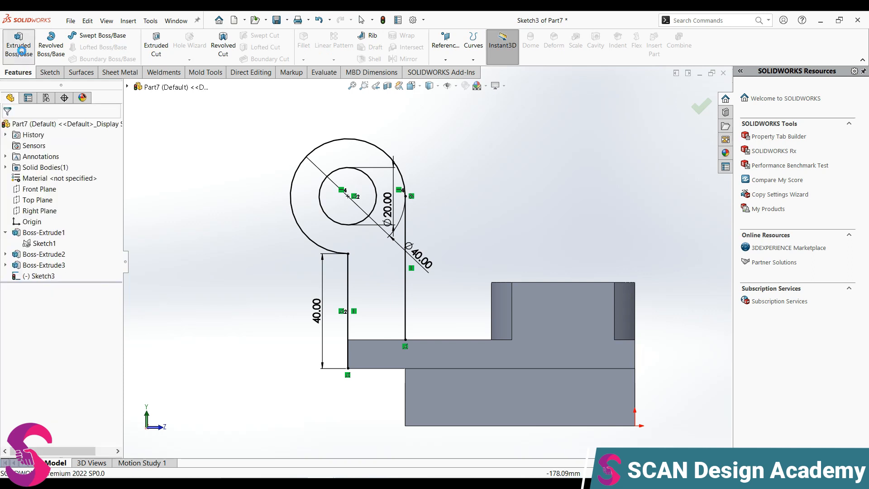
click(58, 189)
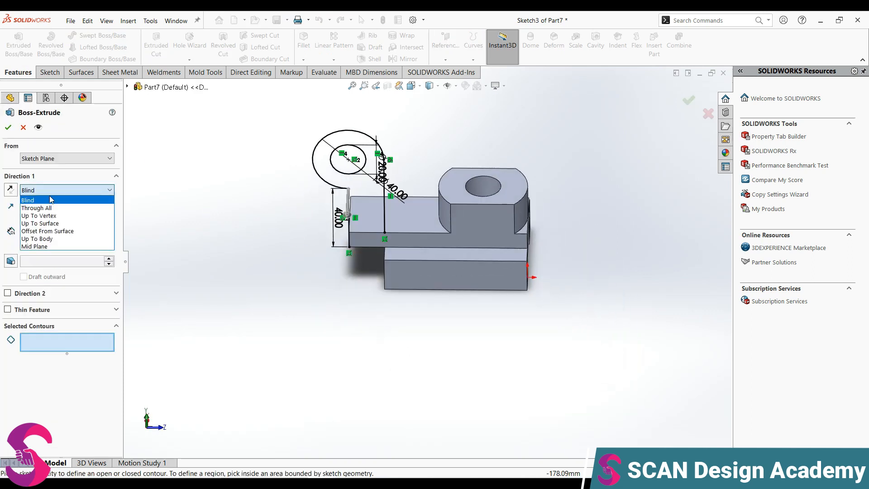
click(47, 247)
text(35)
key(Return)
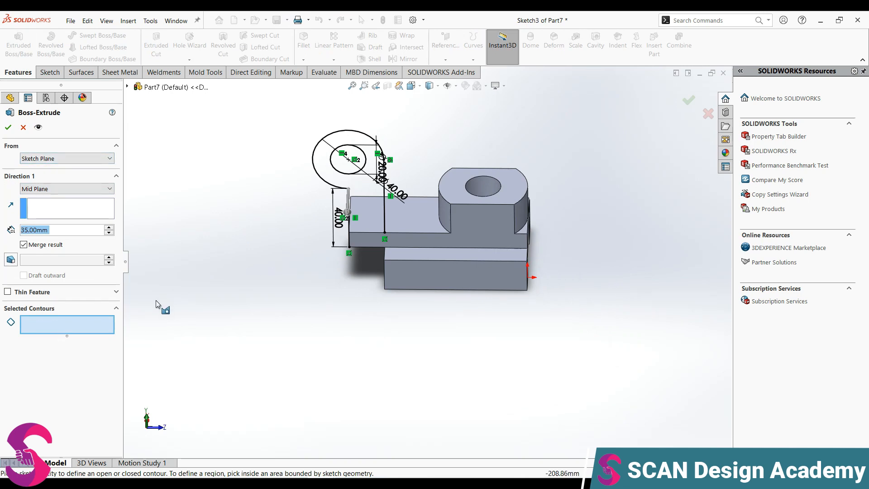
click(369, 225)
click(9, 127)
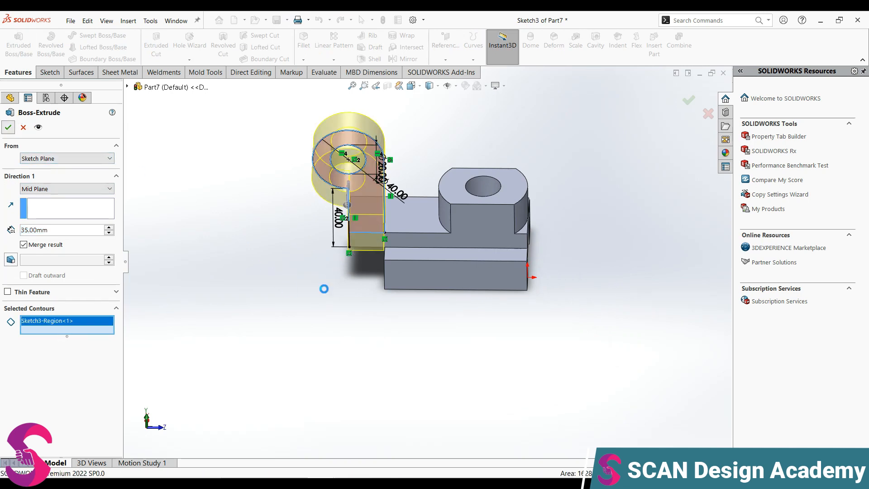
- Edit the lug extrusion so it ends Up To Surface at the opposite side face of the upper step
middle_drag(330, 305, 379, 284)
click(43, 276)
click(34, 254)
click(66, 189)
click(45, 197)
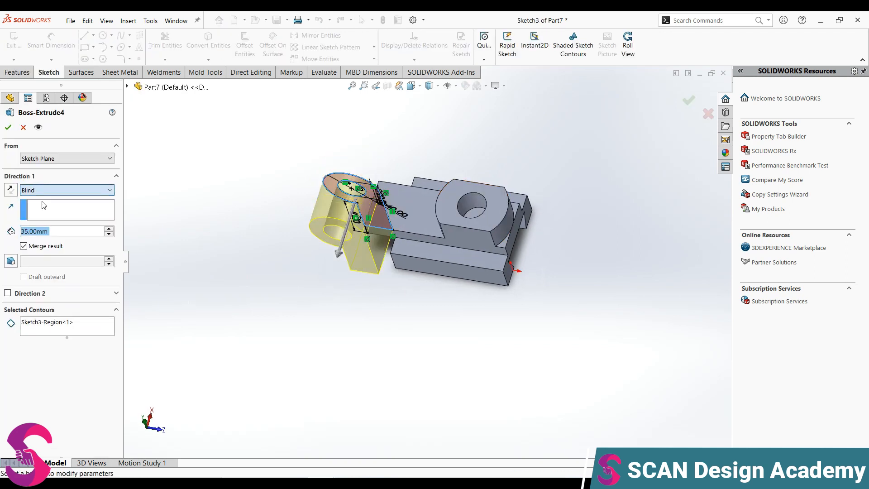
click(66, 189)
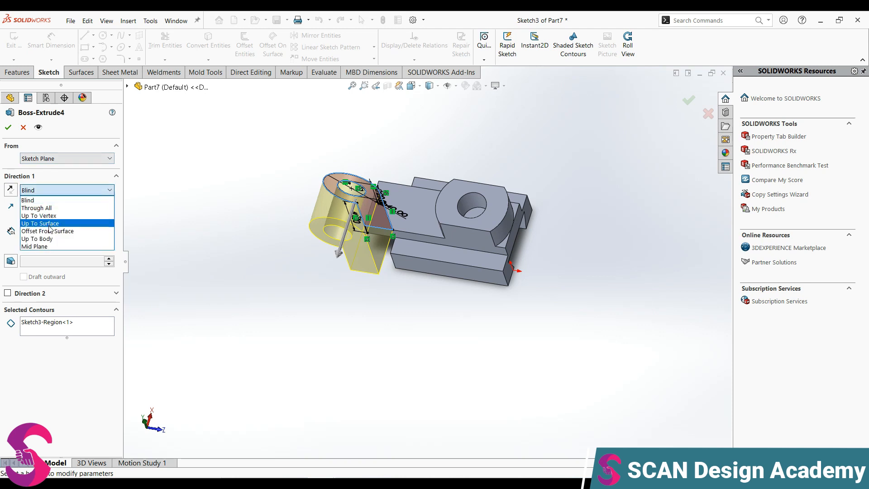
click(45, 222)
middle_drag(371, 213, 396, 171)
click(395, 160)
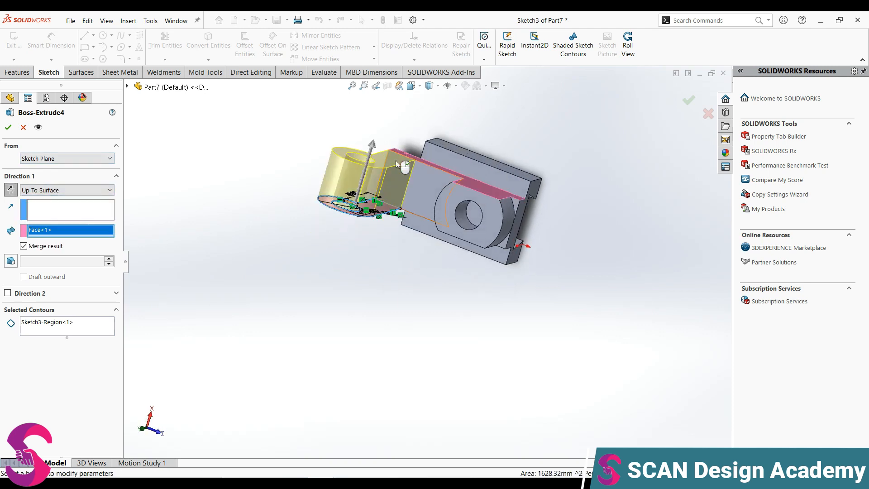
click(8, 127)
- Open a sketch on the Right Plane and draw a right triangle about 20 mm wide in the corner between the step and the lug
middle_drag(245, 277, 412, 194)
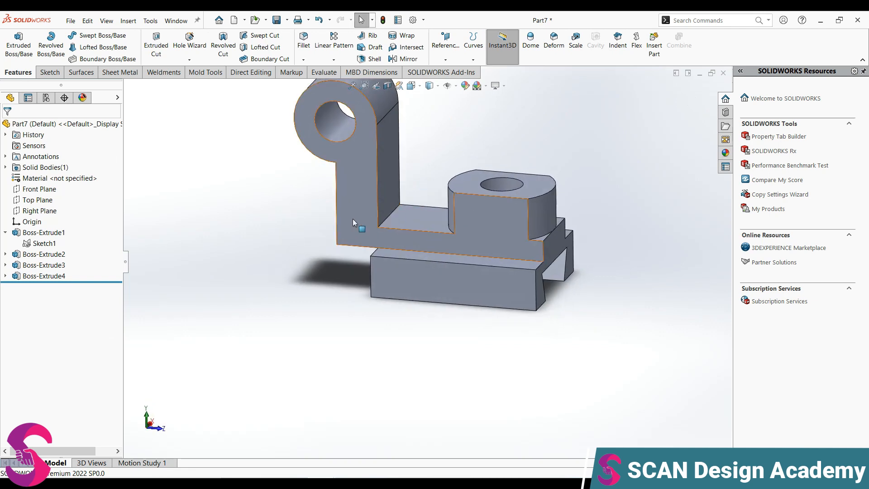
click(37, 210)
click(39, 196)
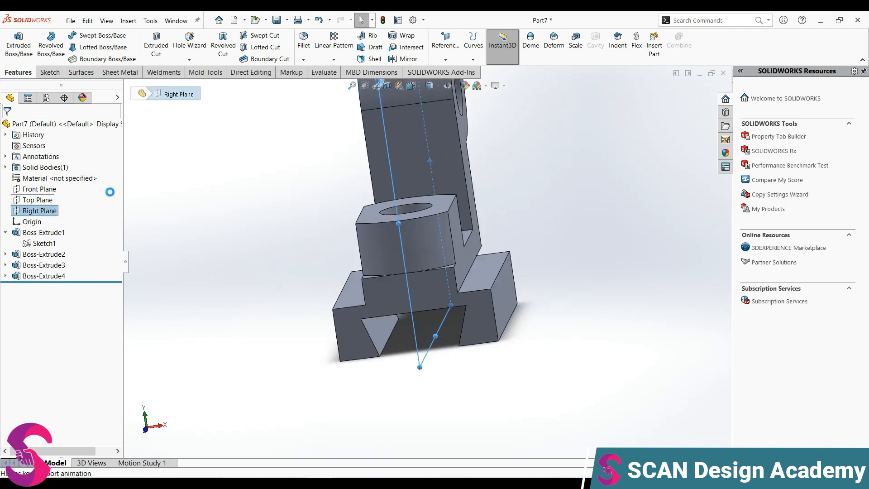
click(84, 35)
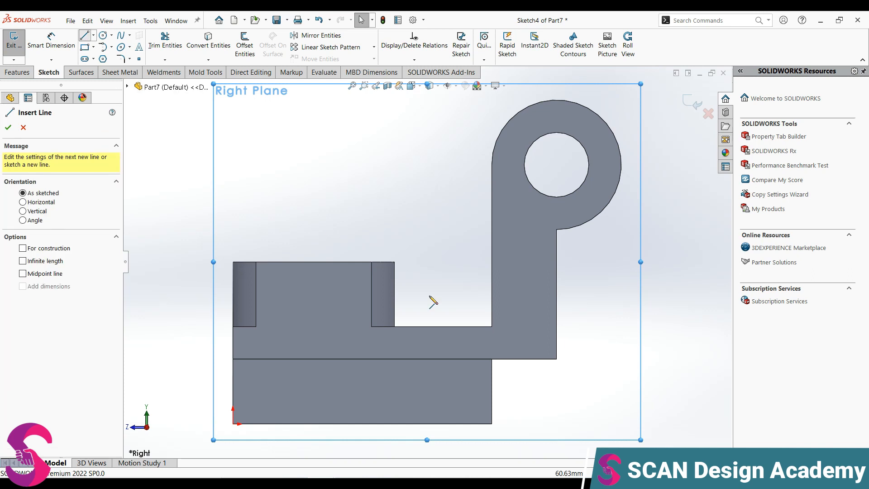
click(428, 327)
click(491, 326)
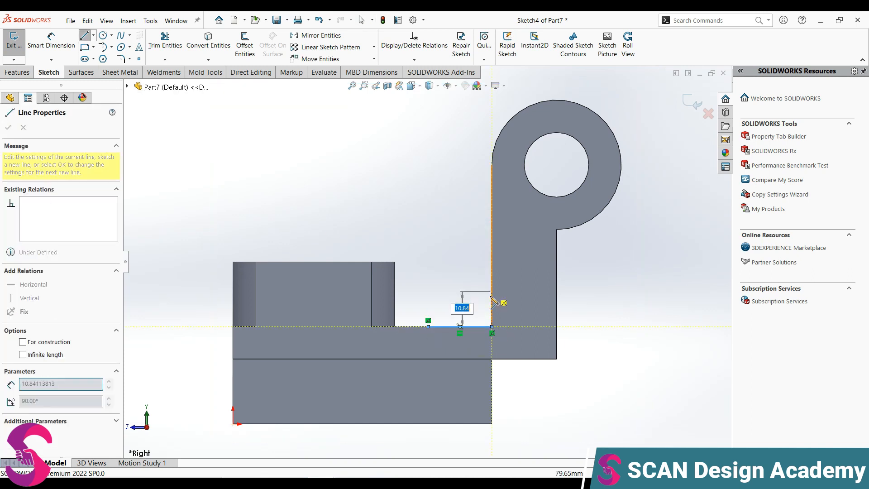
click(492, 235)
click(428, 326)
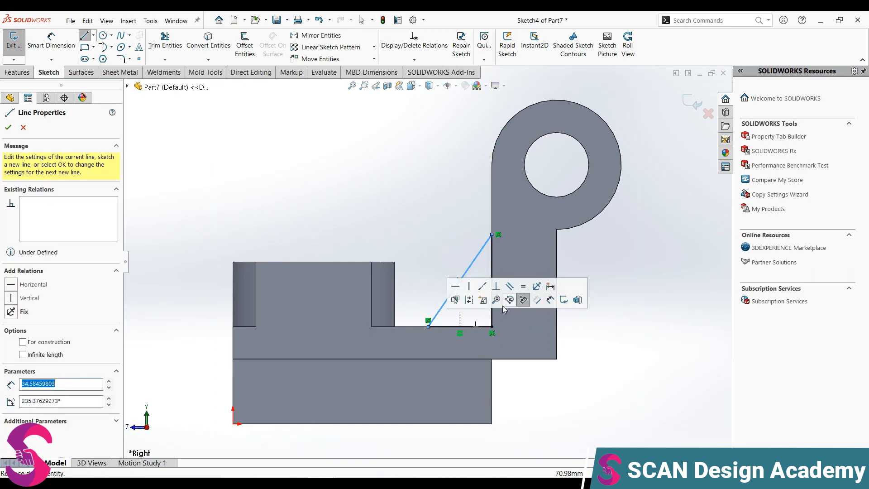
- Dimension the triangle's horizontal base and set it to 20 mm
right_drag(614, 281, 616, 252)
click(458, 326)
click(456, 349)
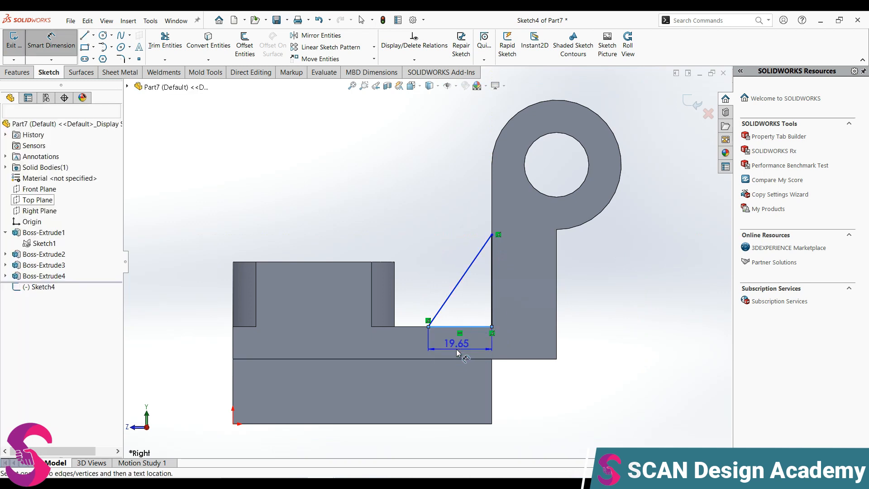
text(20)
key(Return)
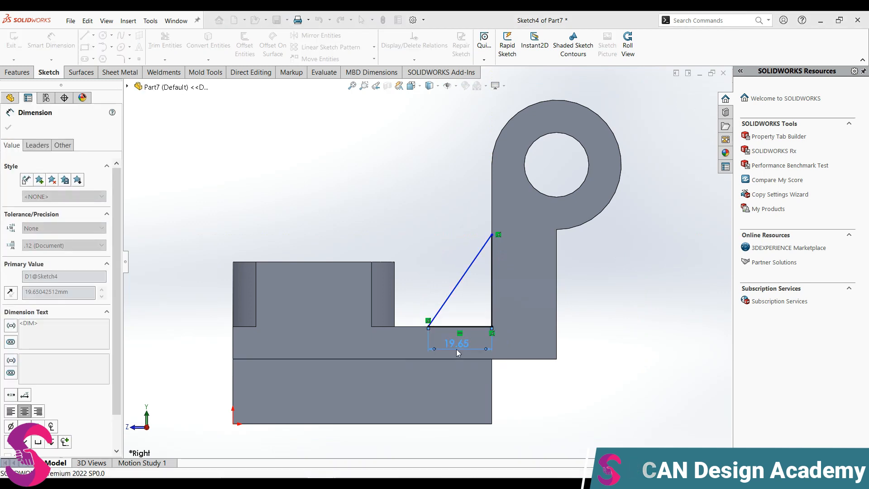
- Move the triangle's upper vertex up the lug's straight edge to about where the round head begins
key(Escape)
drag(492, 234, 495, 167)
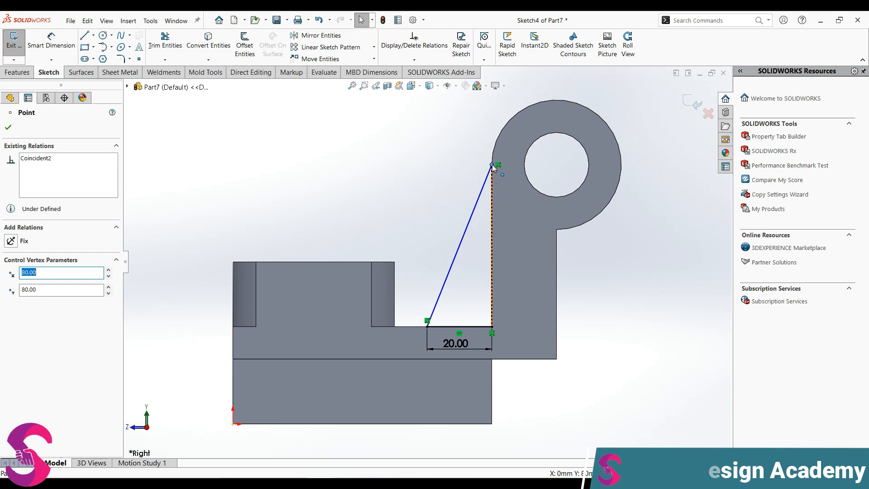
drag(493, 164, 497, 166)
click(477, 228)
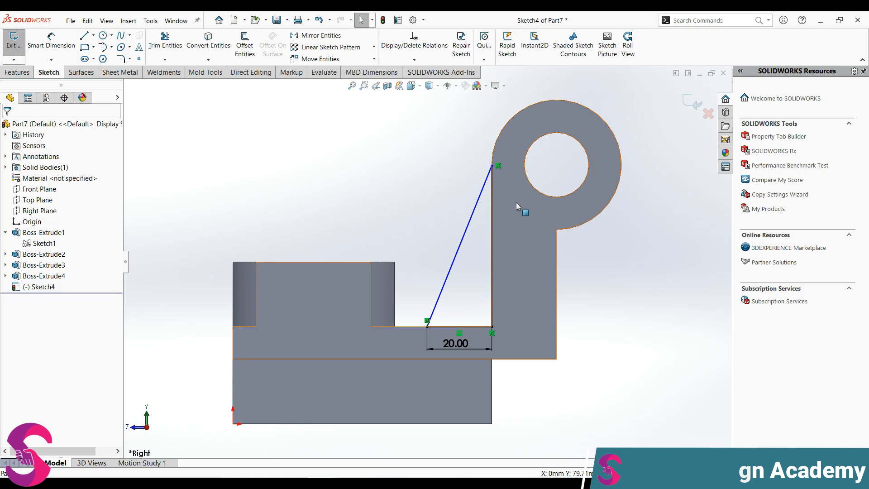
- Dimension the triangle's vertical side and set it to 50 mm
key(d)
click(492, 275)
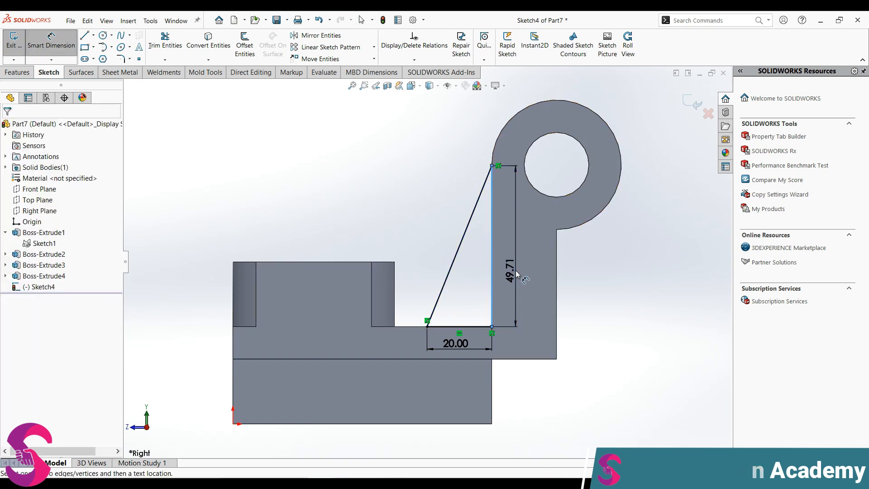
click(517, 274)
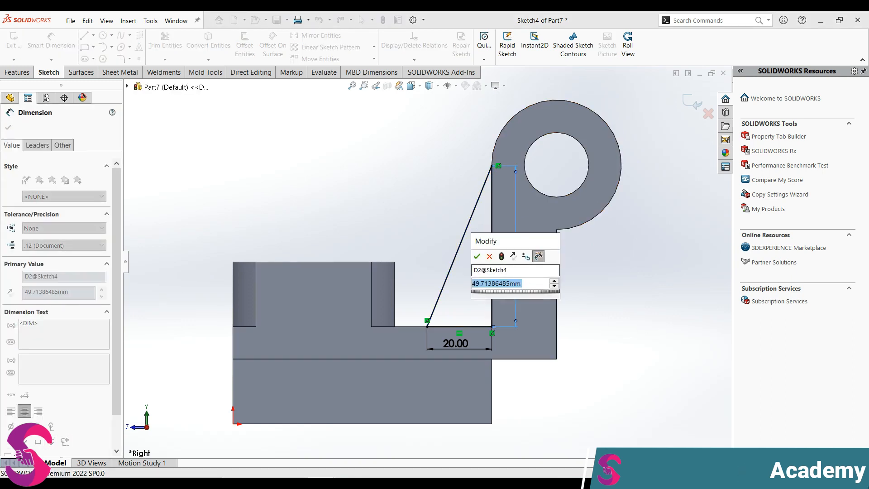
text(50)
key(Return)
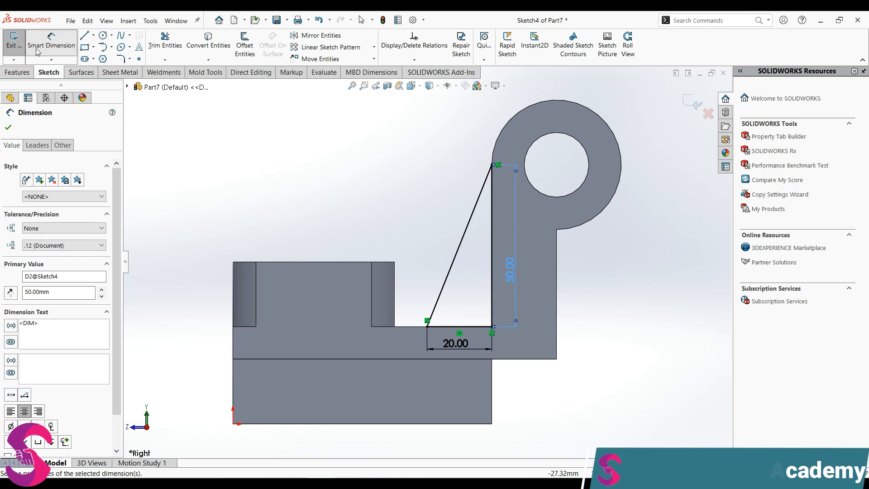
- Extrude the triangle as a supporting rib, using Mid Plane and a 10 mm depth
click(17, 71)
key(ctrl+7)
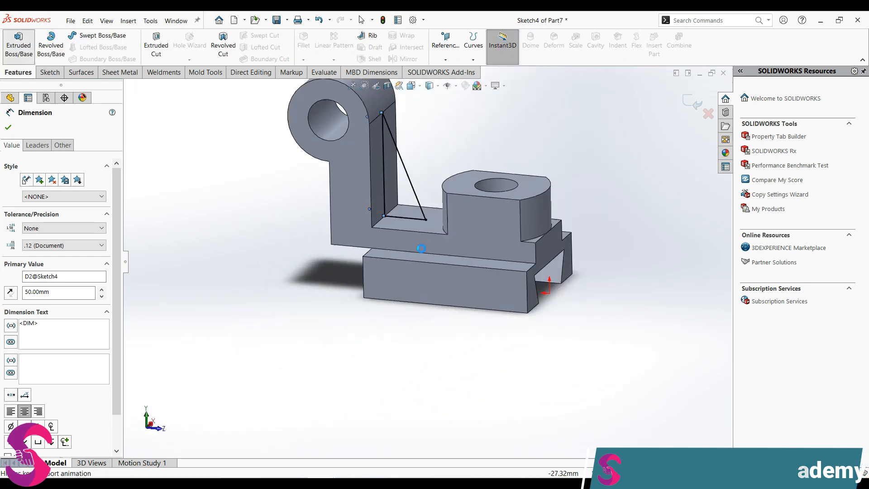
text(10)
key(Return)
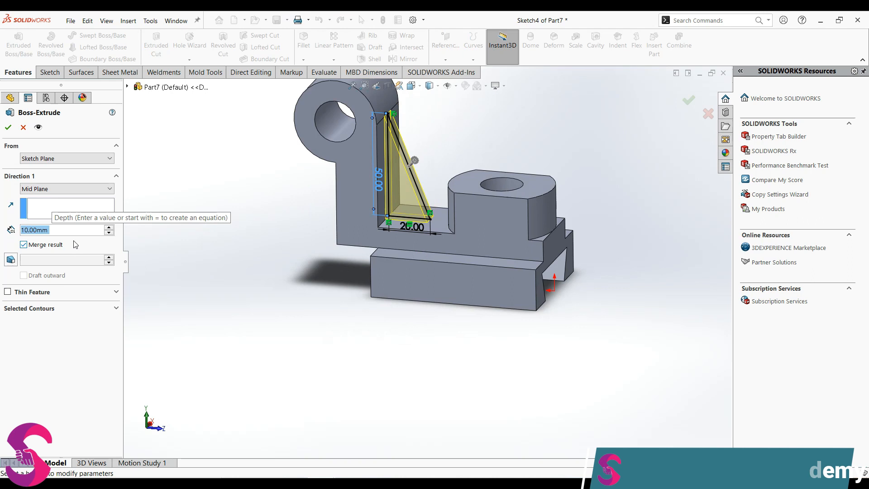
click(8, 127)
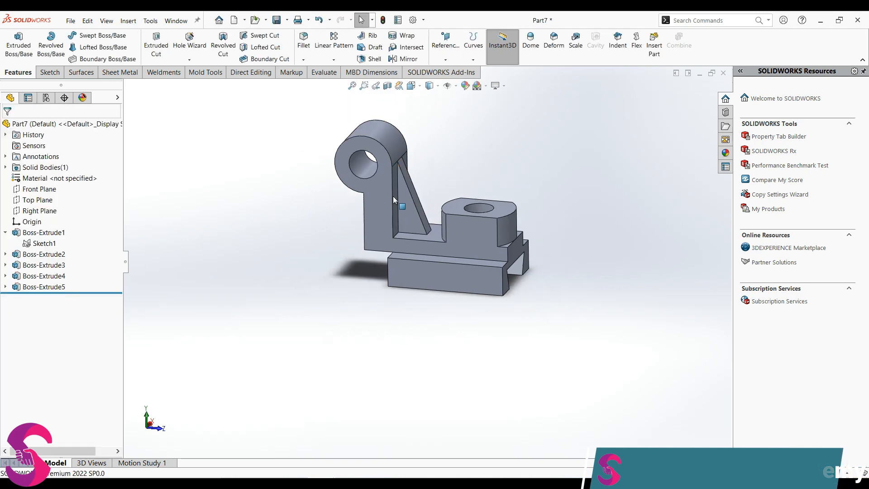
- Reopen the sketch of the upright lug's extrusion for editing
middle_drag(355, 293, 347, 325)
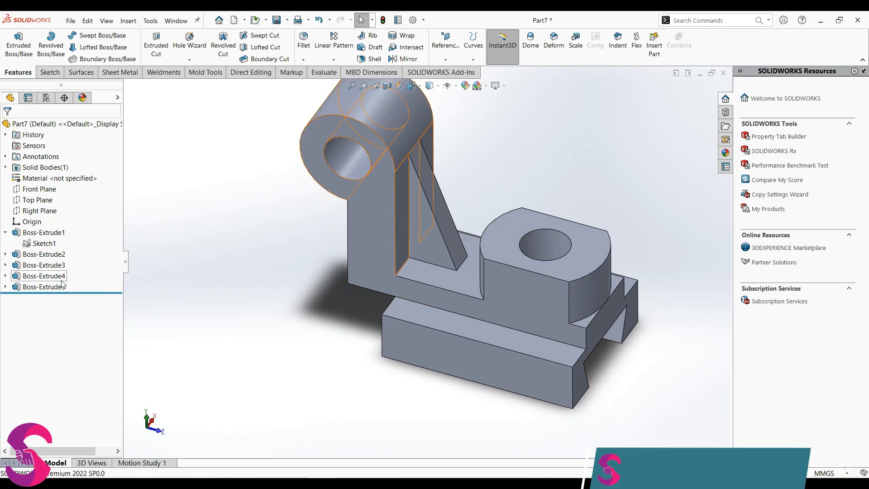
click(5, 276)
click(39, 289)
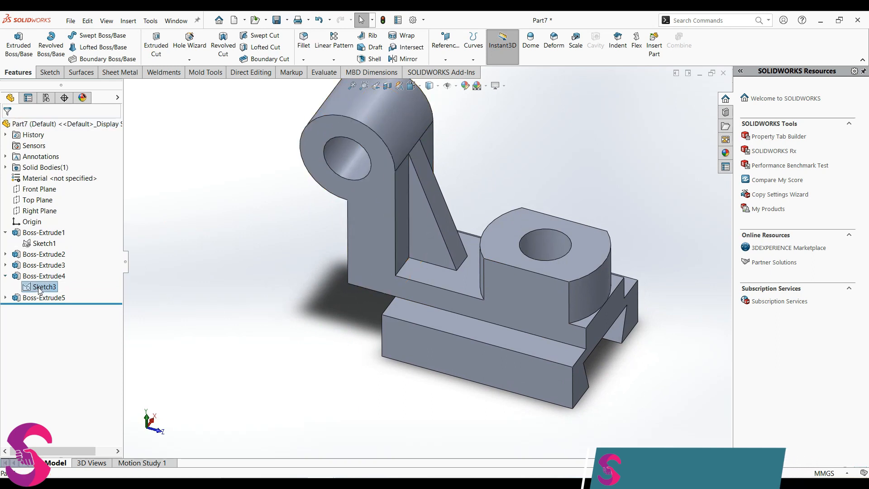
click(47, 261)
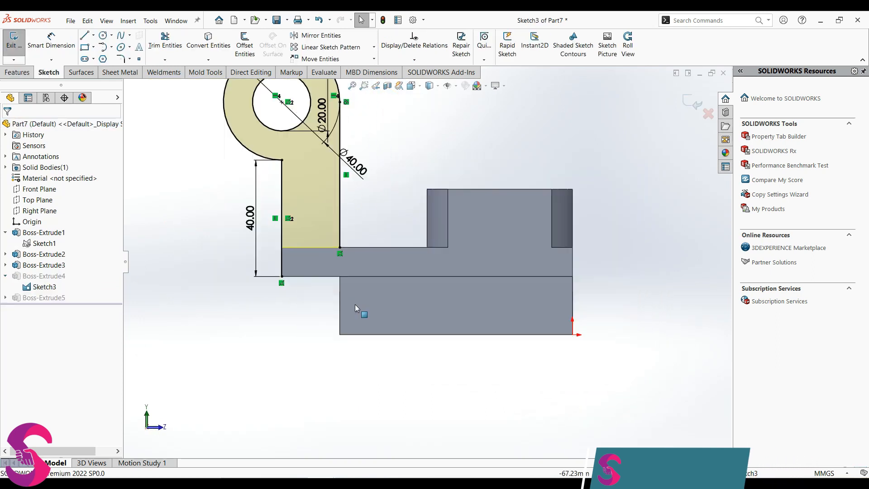
- Delete the 40 mm height dimension on the lug's straight side
scroll(355, 304, up, 4)
scroll(369, 186, down, 3)
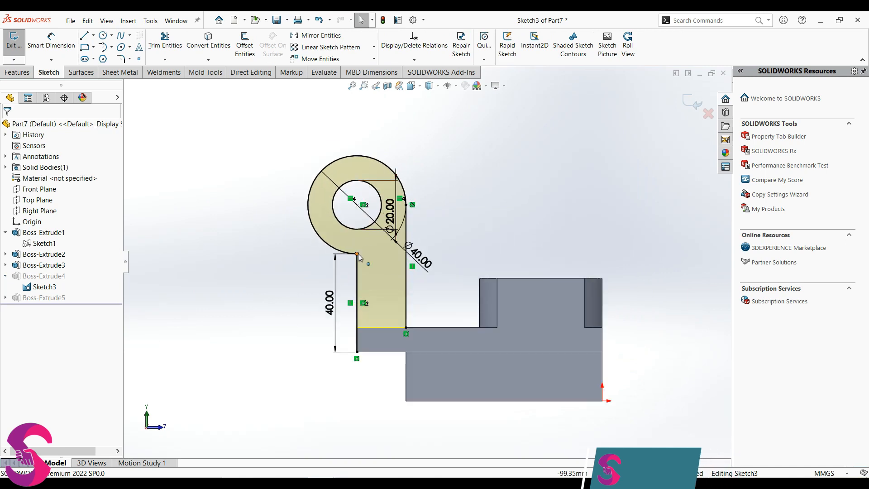
click(328, 302)
key(Delete)
- Dimension the lug's hole centre vertically from the lower end of its straight side, set it to 40 mm, and exit the sketch
key(d)
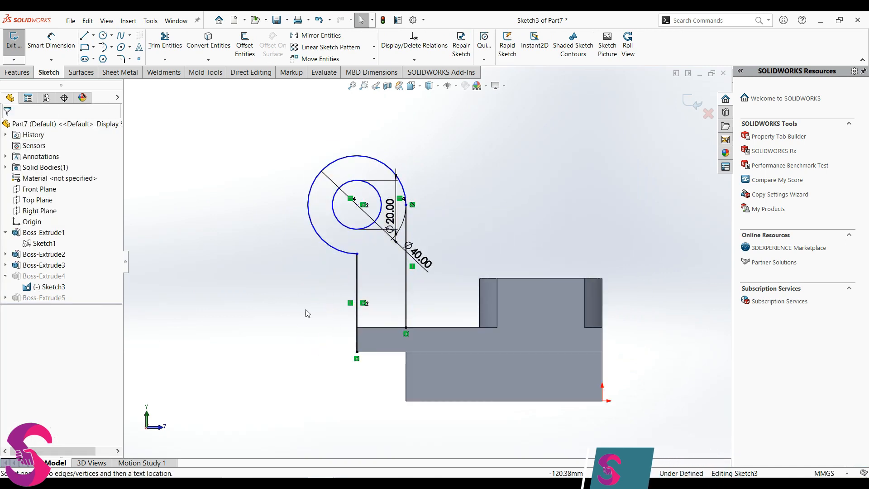
click(357, 205)
click(357, 351)
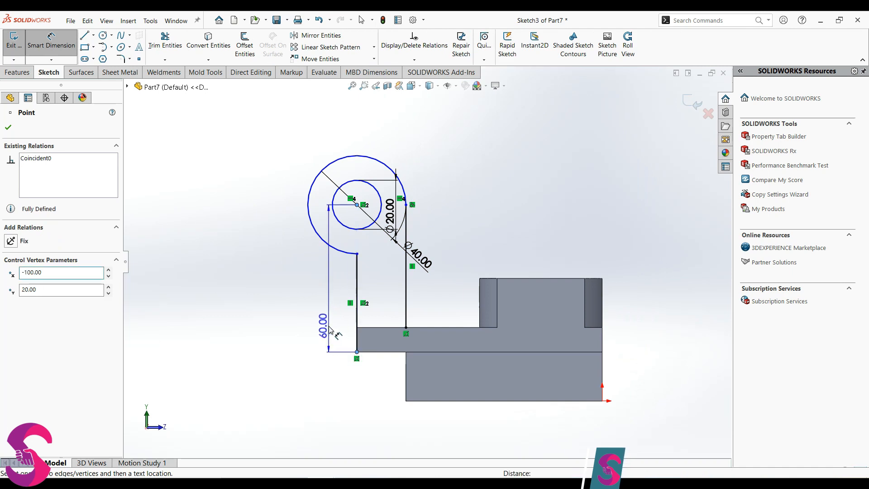
click(329, 330)
text(40)
key(Return)
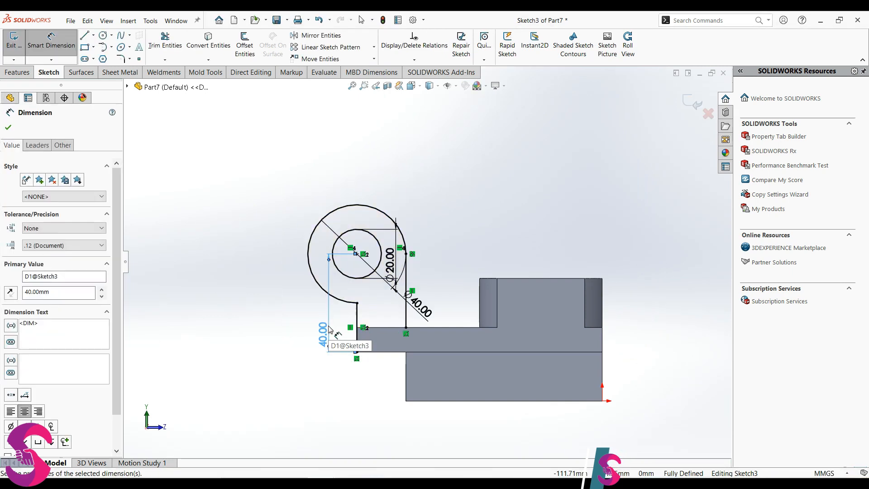
click(10, 47)
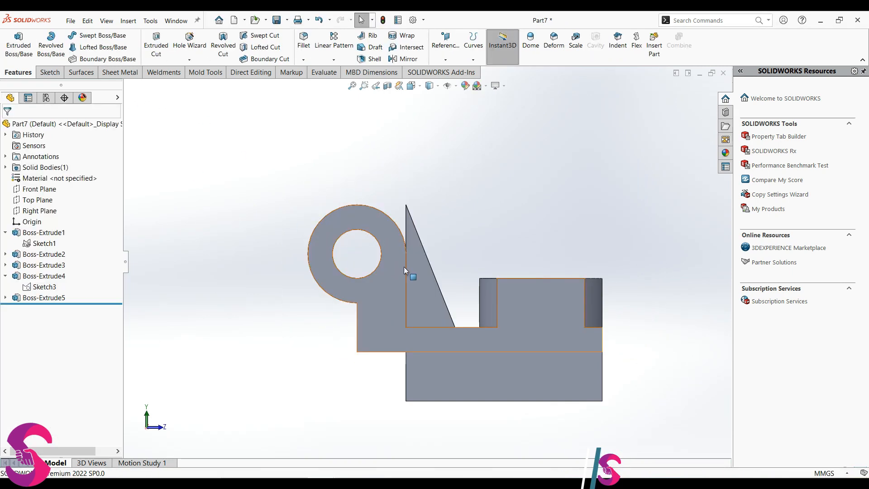
- Reopen the triangular rib's sketch for editing and delete its 50 mm height dimension
click(5, 297)
click(41, 309)
click(42, 282)
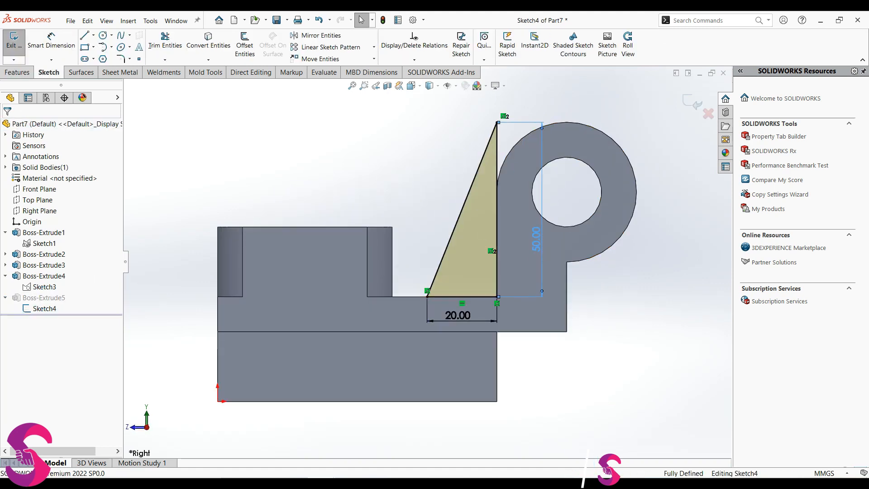
key(Delete)
- Draw a line from the lug's hole centre to the upper vertex of the rib triangle
click(497, 123)
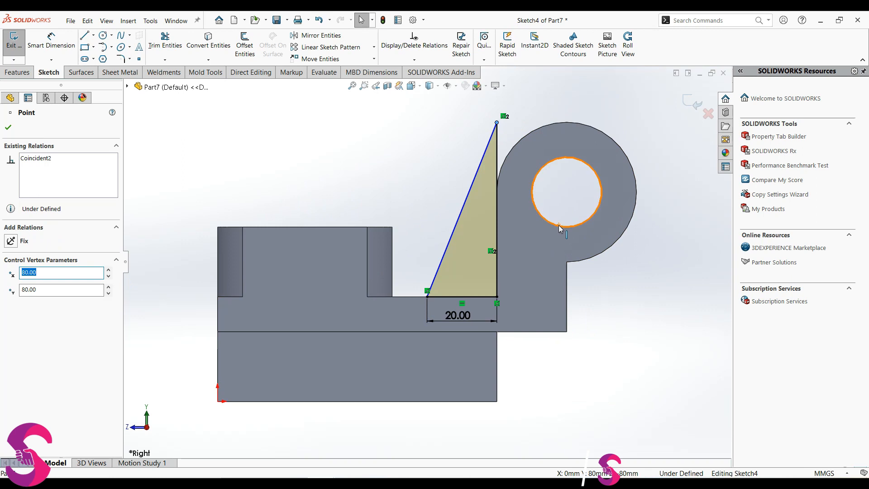
key(l)
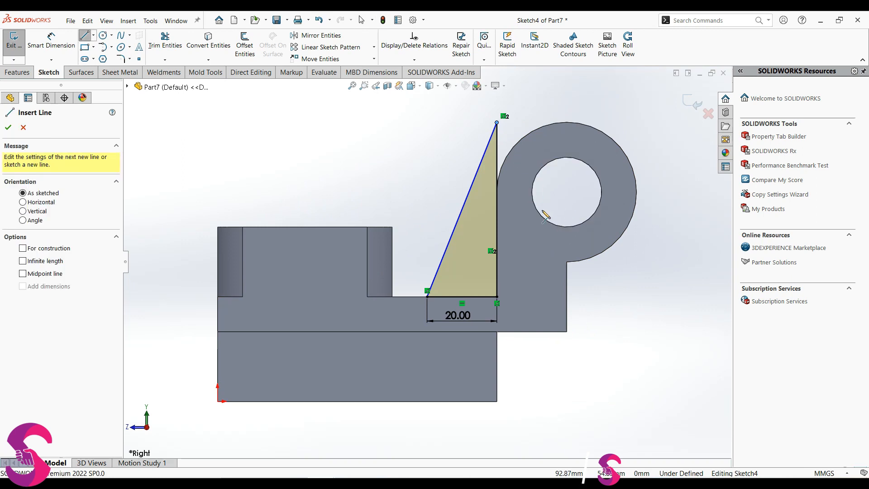
click(566, 191)
click(497, 123)
key(Escape)
- Make the line between the hole centre and the triangle's vertex horizontal and convert it to construction geometry
click(560, 185)
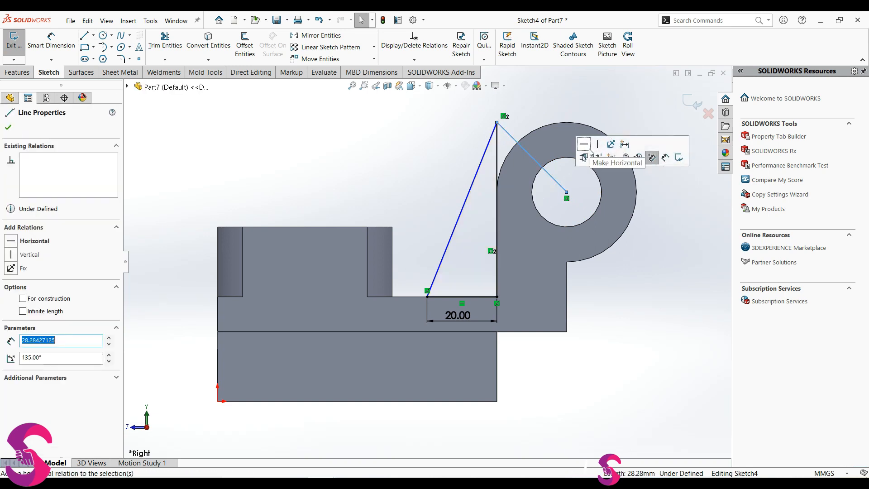
click(584, 144)
click(591, 165)
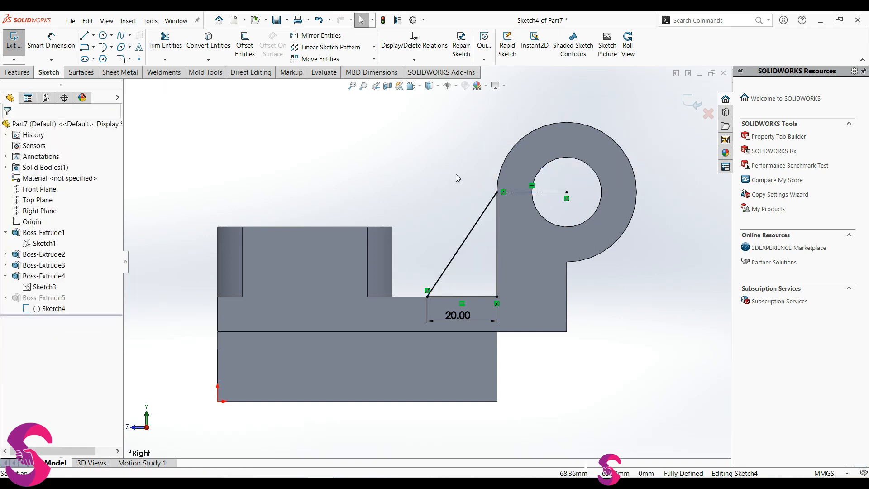
- Exit the rib sketch to rebuild the part and show the whole model in an isometric view
click(15, 50)
mouse_move(463, 254)
middle_down()
mouse_move(456, 336)
mouse_move(414, 359)
middle_up()
key(space)
click(352, 308)
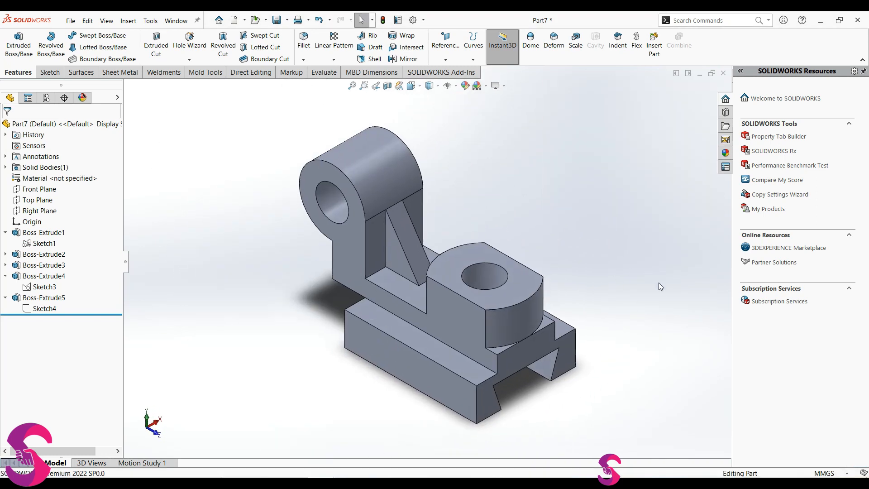